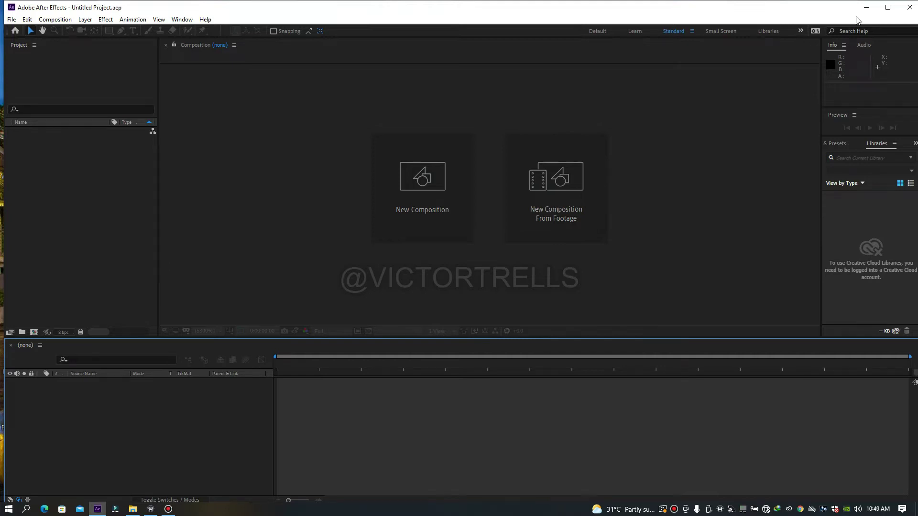
Import VID_20220120_150005.mp4 from the footage folder in ae master class and create a composition from it.
left_click(891, 7)
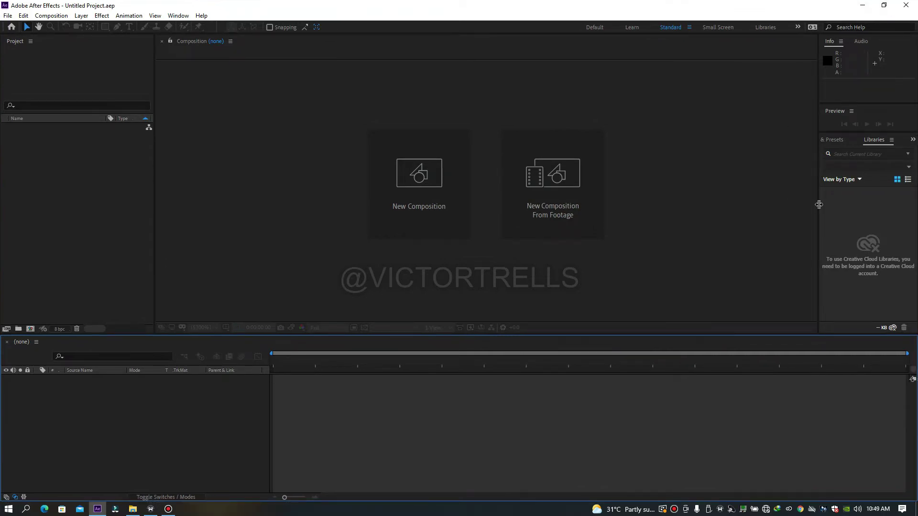
left_click(862, 8)
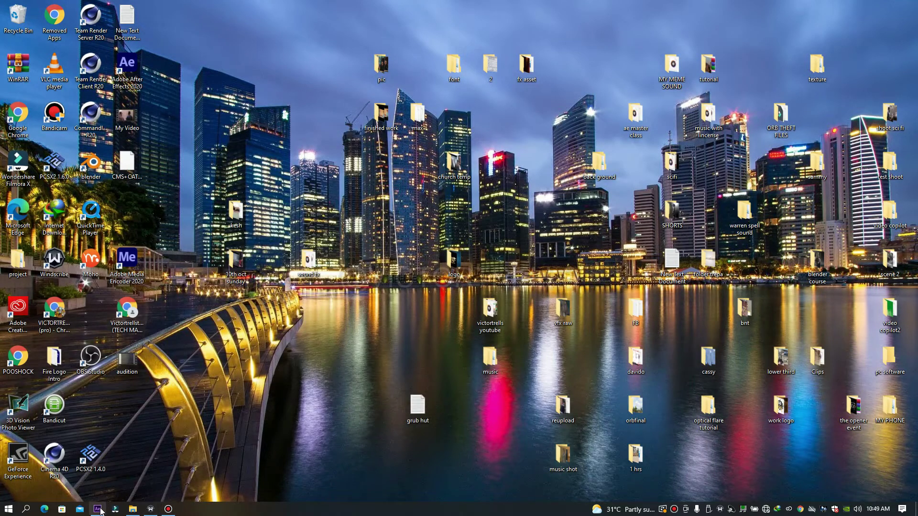
left_click(98, 509)
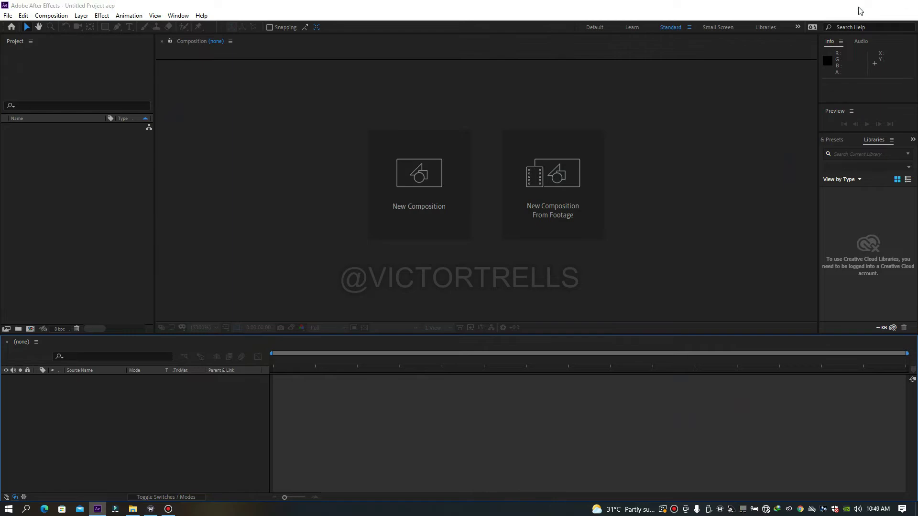
left_click(862, 6)
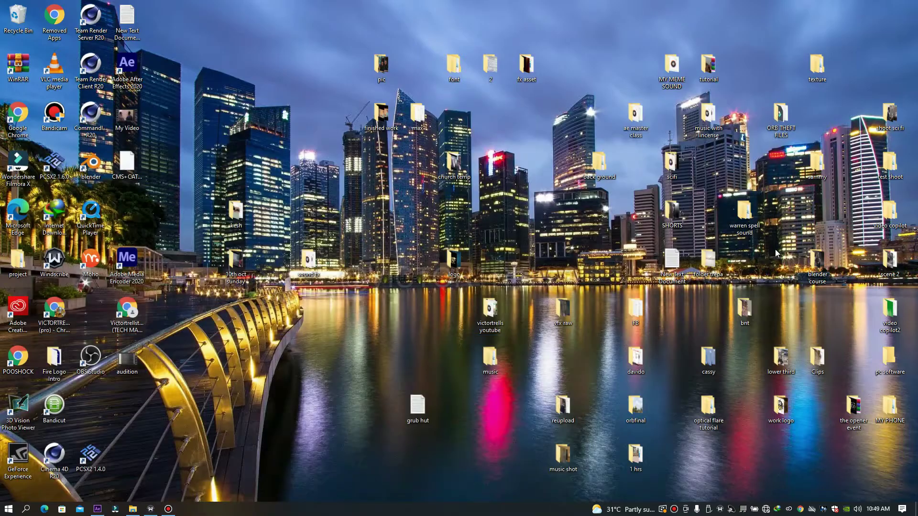
double_click(636, 114)
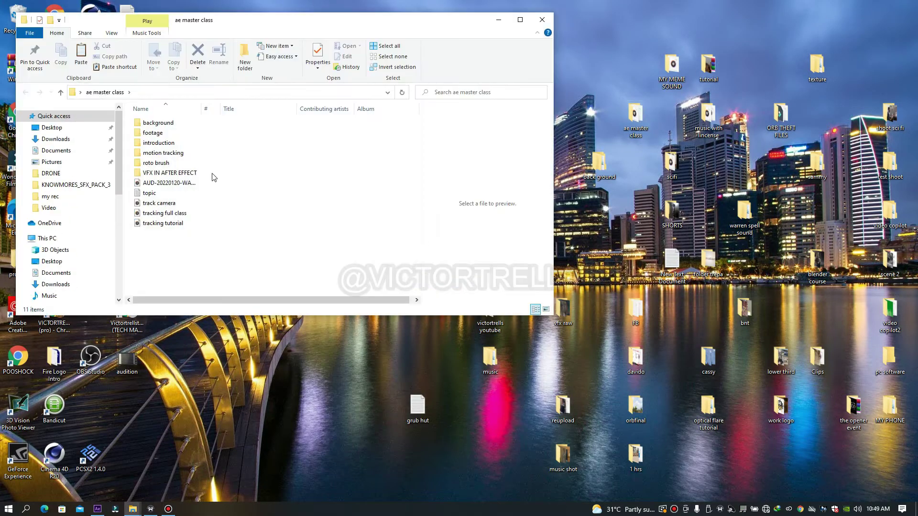
double_click(166, 137)
left_click_drag(330, 201, 84, 215)
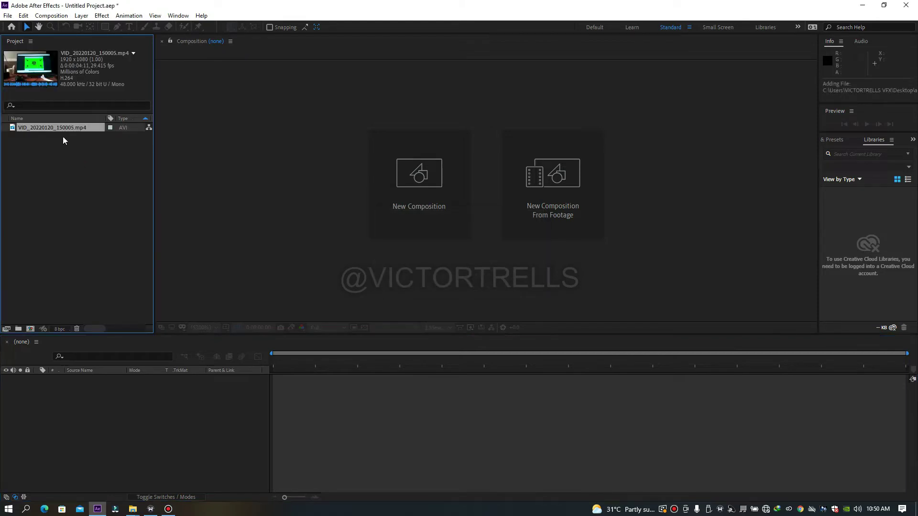
left_click_drag(65, 132, 157, 445)
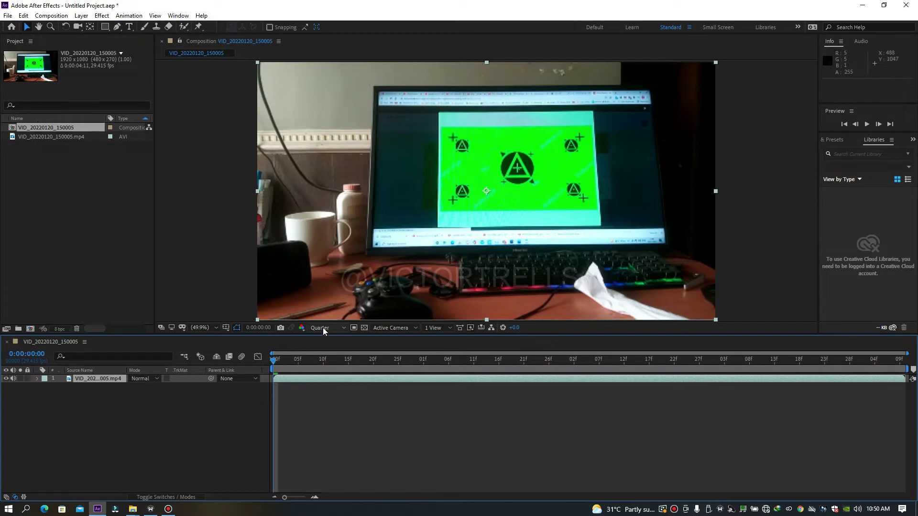
Set the end of the composition's work area at 0:00:02:13.
mouse_move(276, 362)
left_mouse_down()
mouse_move(420, 358)
mouse_move(572, 378)
mouse_move(585, 356)
mouse_move(680, 364)
mouse_move(636, 362)
left_mouse_up()
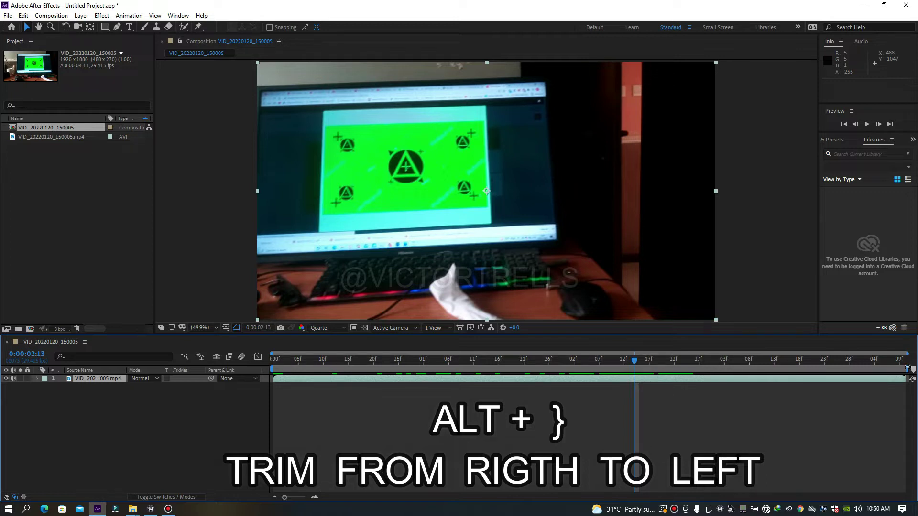
left_click_drag(908, 369, 636, 364)
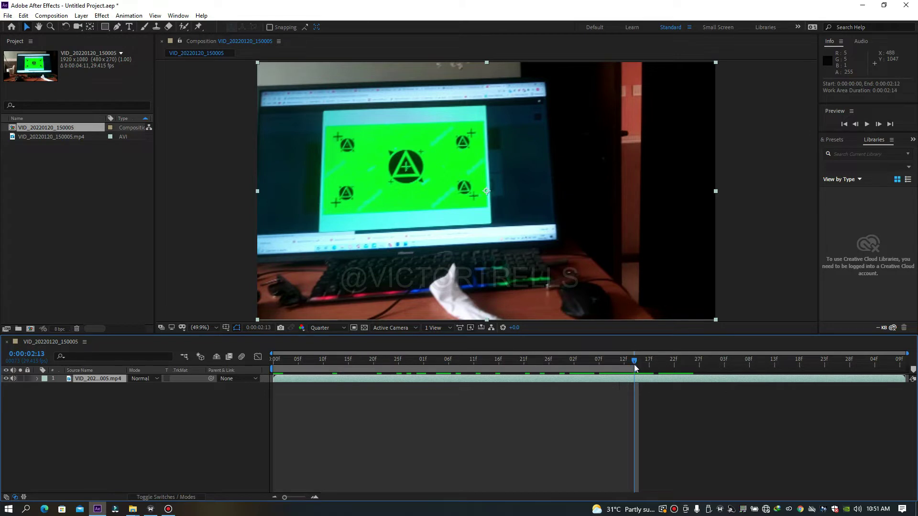
left_click_drag(636, 369, 916, 404)
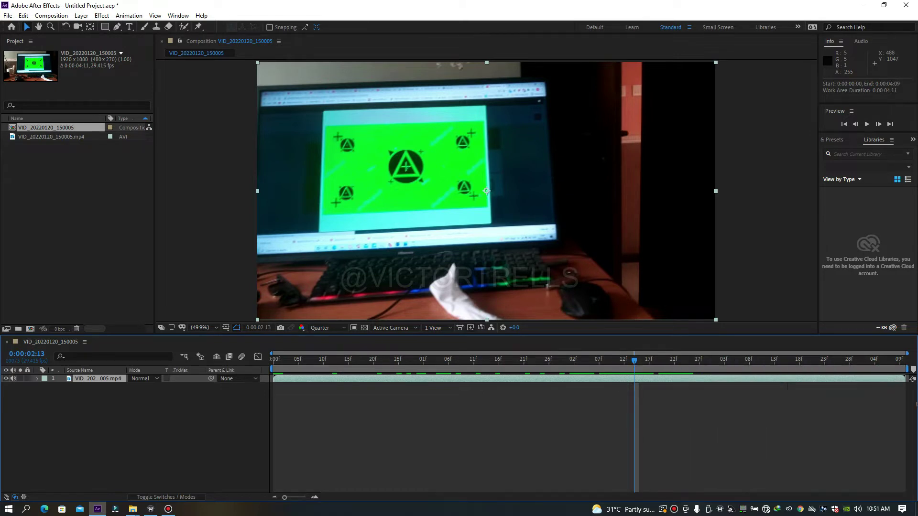
left_click_drag(635, 363, 635, 363)
key("n")
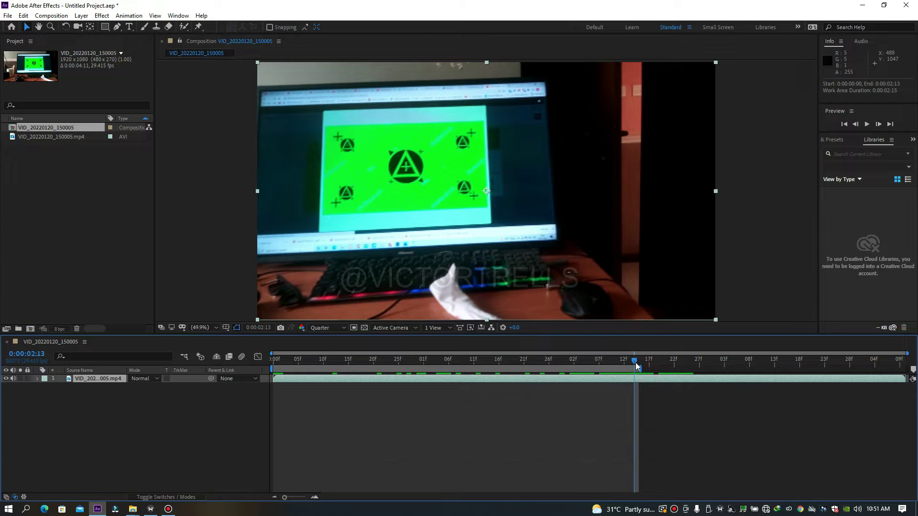
mouse_move(635, 358)
left_mouse_down()
mouse_move(627, 358)
mouse_move(641, 358)
left_mouse_up()
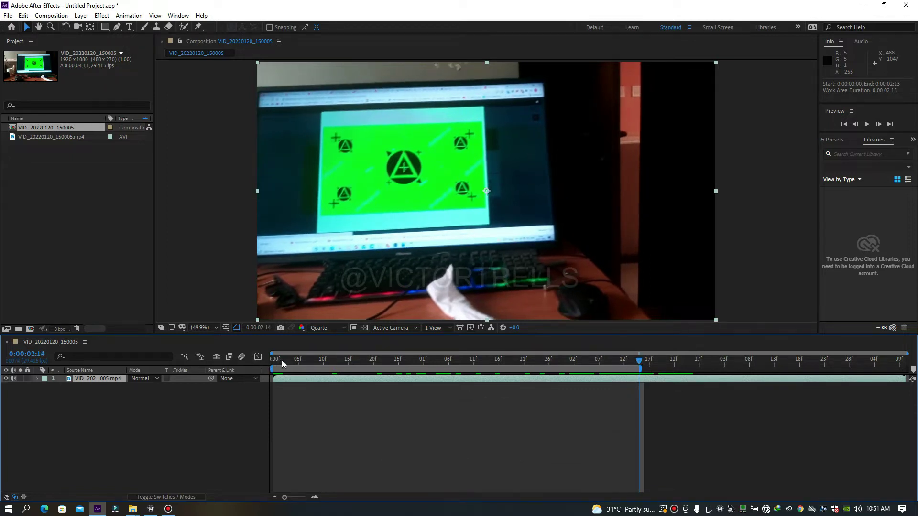
left_click_drag(281, 362, 395, 360)
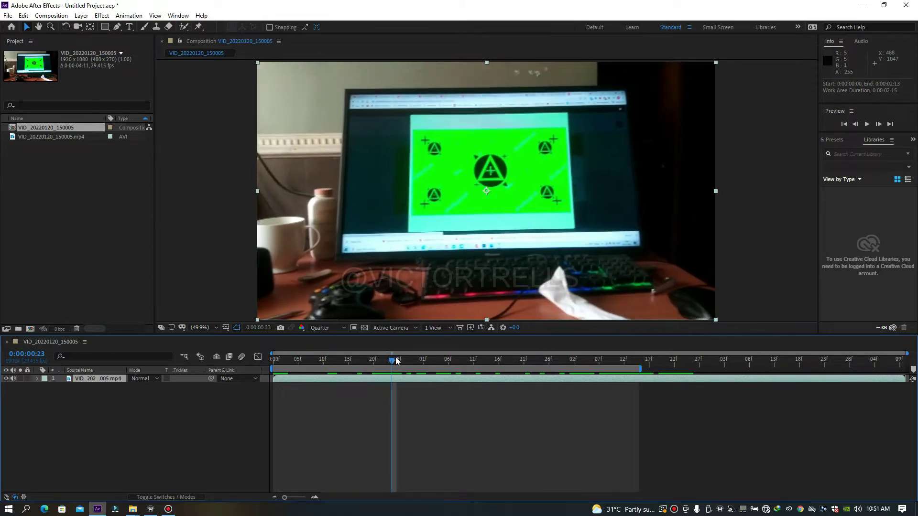
key("b")
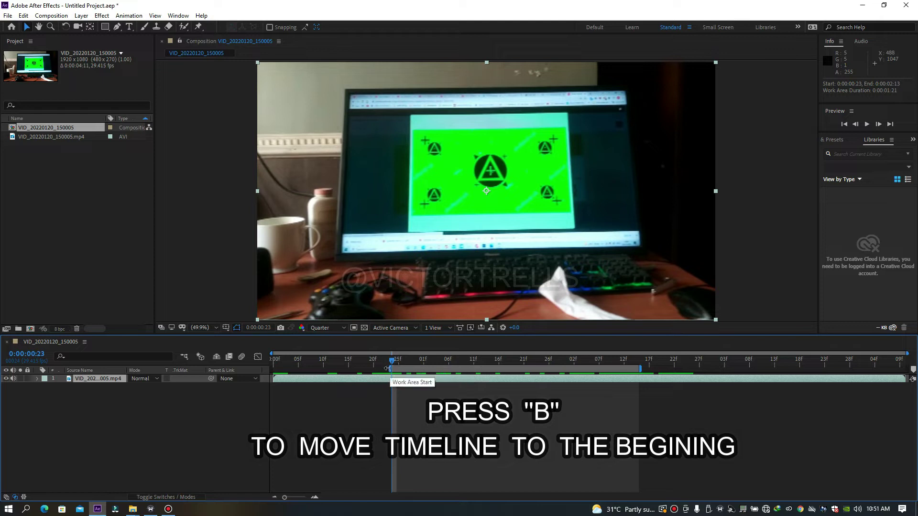
key("ctrl+z")
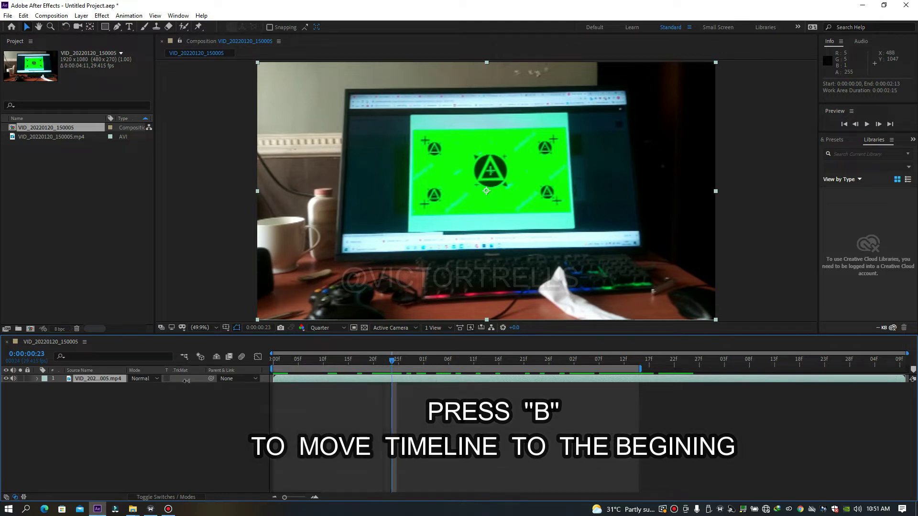
Trim the composition to the work area and return the playhead to the first frame.
right_click(618, 369)
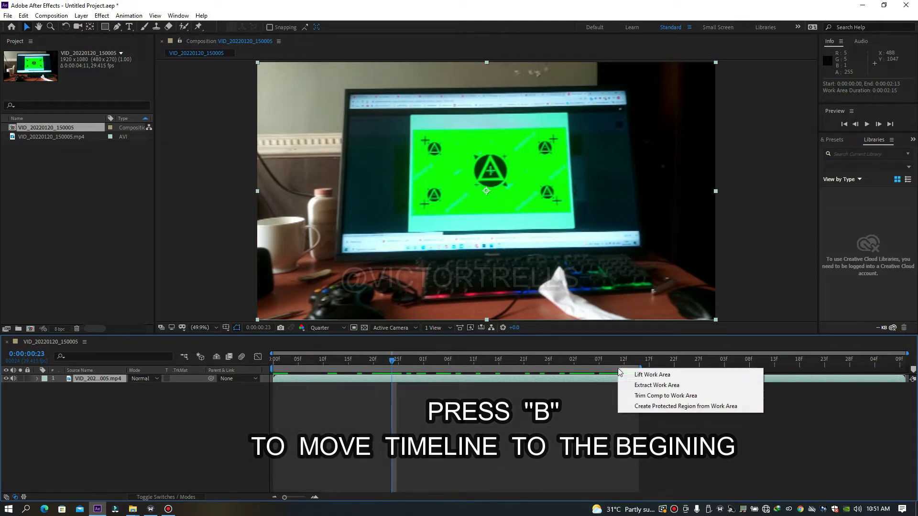
left_click(645, 396)
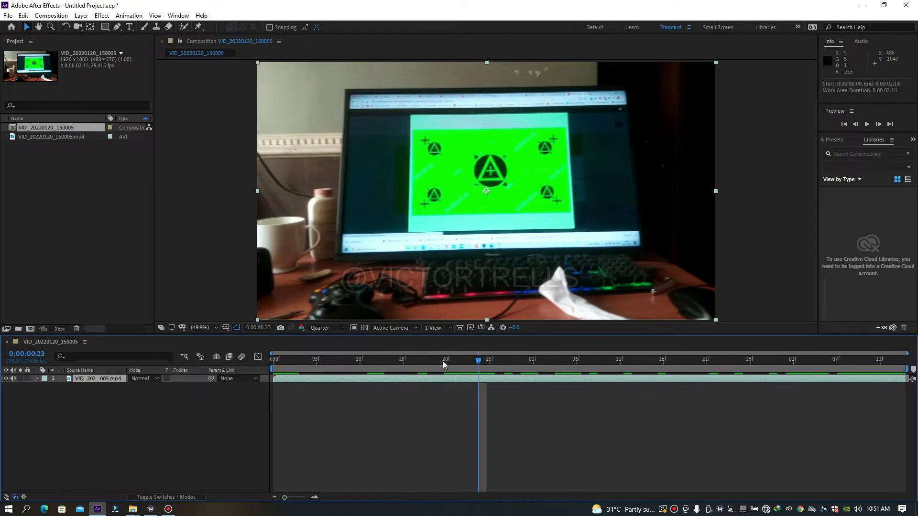
left_click(326, 360)
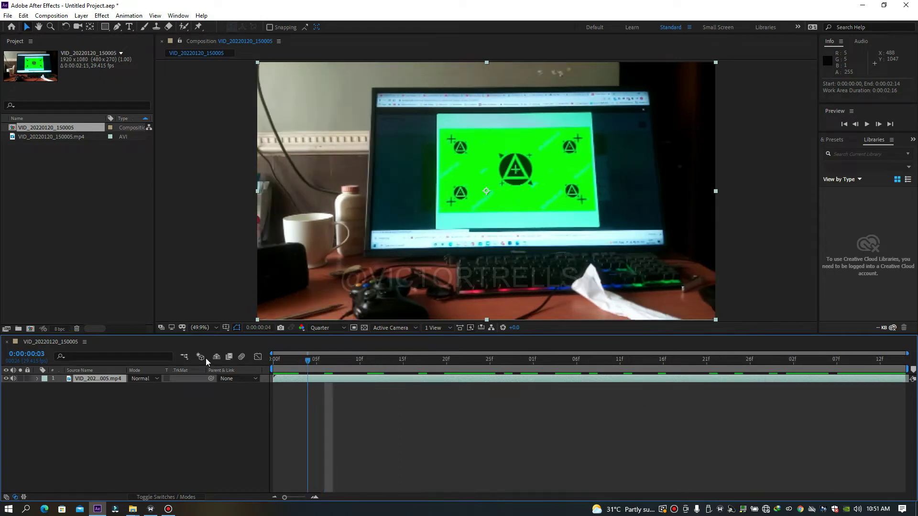
key("Home")
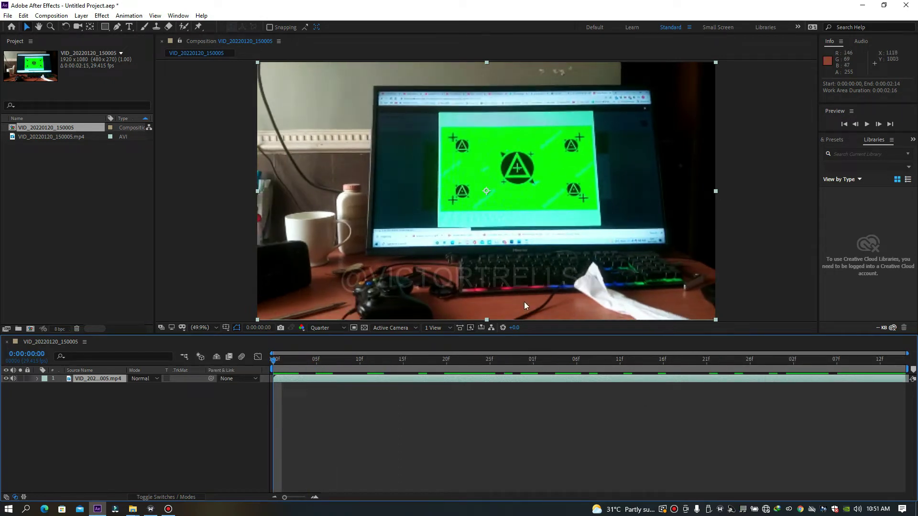
Preview the trimmed clip, mute the video layer's audio, and replay the clip without sound.
key("space")
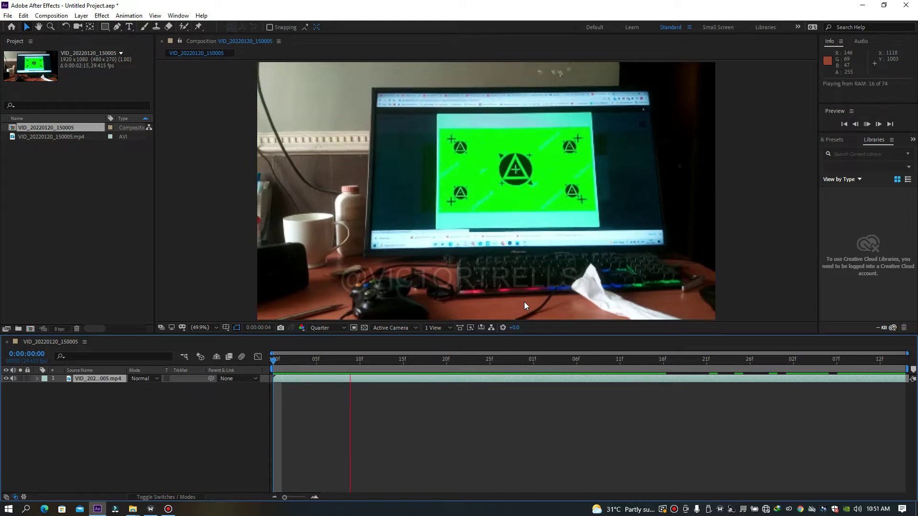
left_click(523, 302)
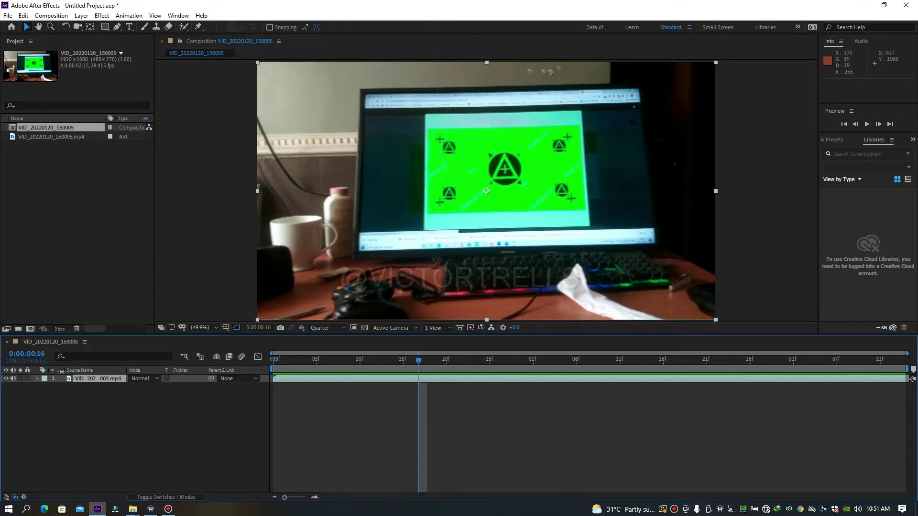
left_click(13, 378)
key("space")
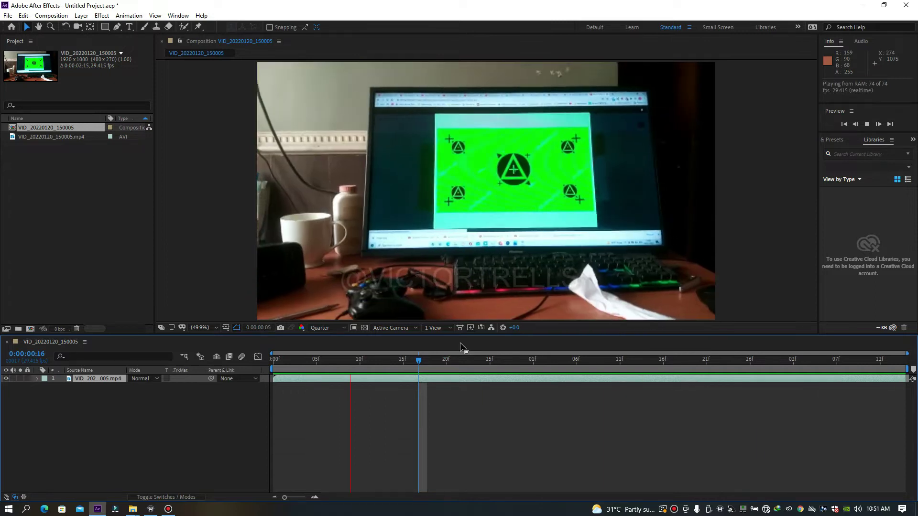
key("space")
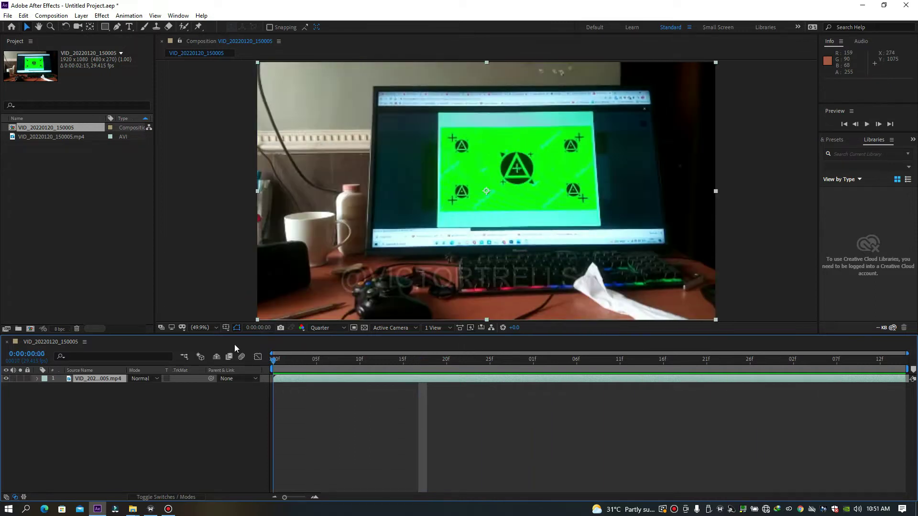
Show the Tracker controls and apply Warp Stabilizer to the video layer.
left_click(178, 16)
left_click(87, 5)
left_click(178, 15)
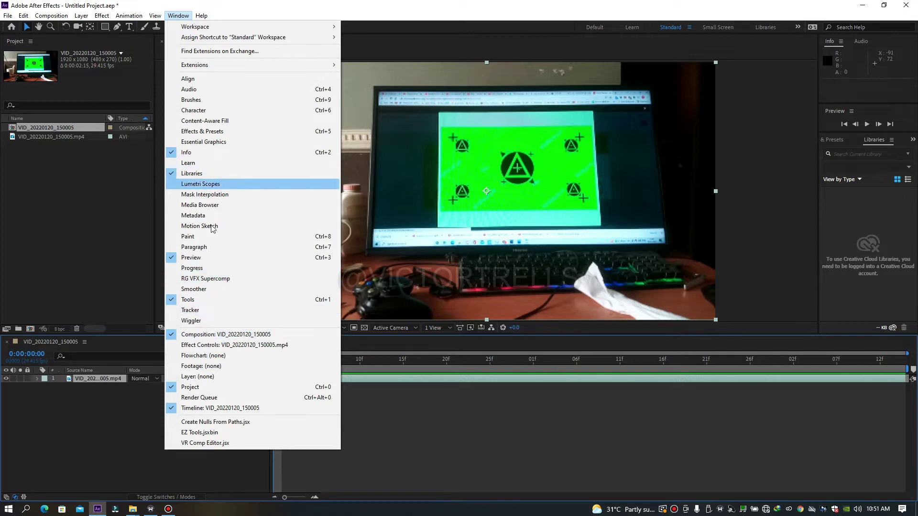
left_click(190, 310)
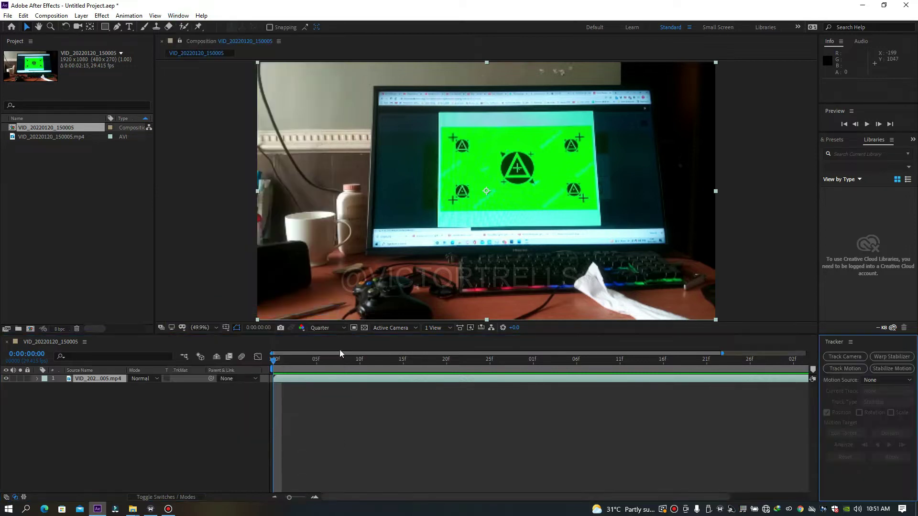
left_click(891, 357)
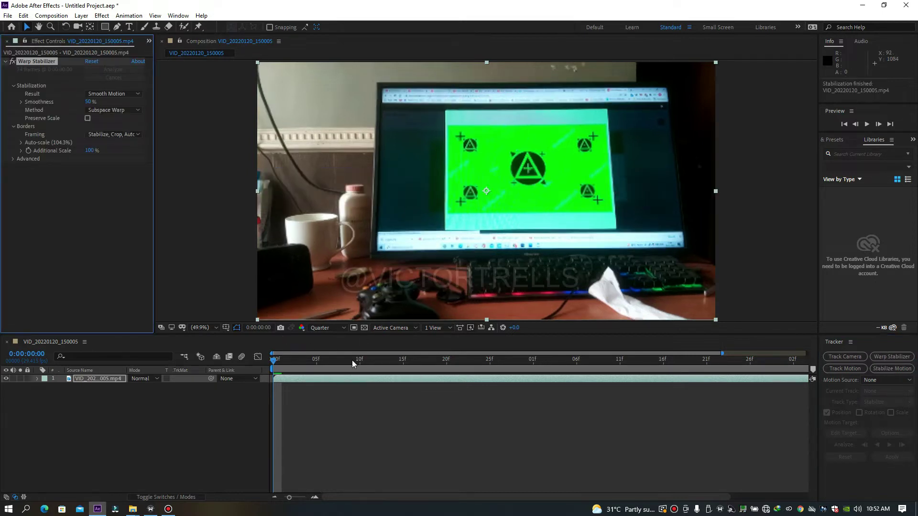
Play back the stabilized clip and return the playhead to the first frame.
key("space")
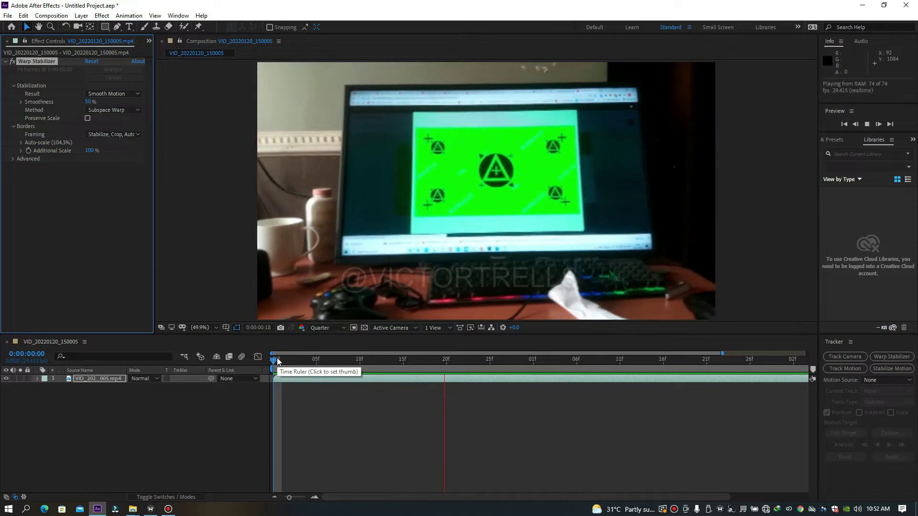
left_click(277, 360)
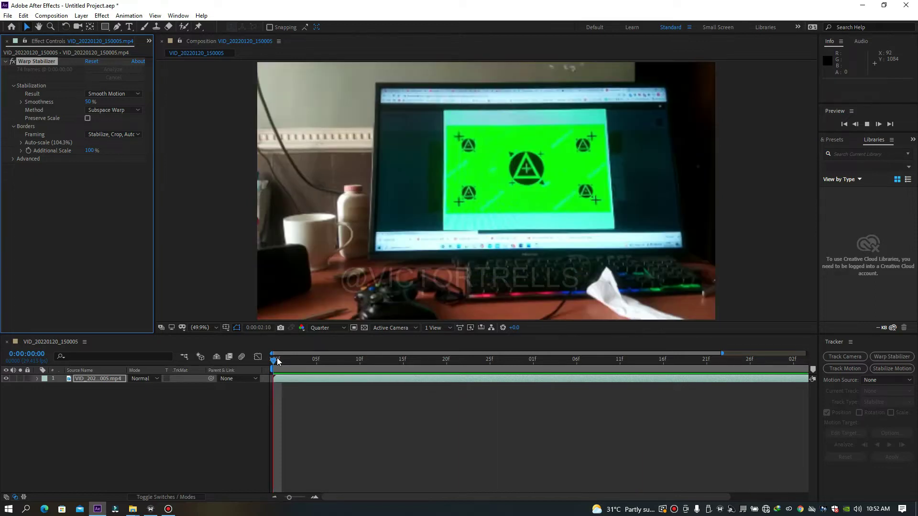
left_click_drag(281, 362, 261, 364)
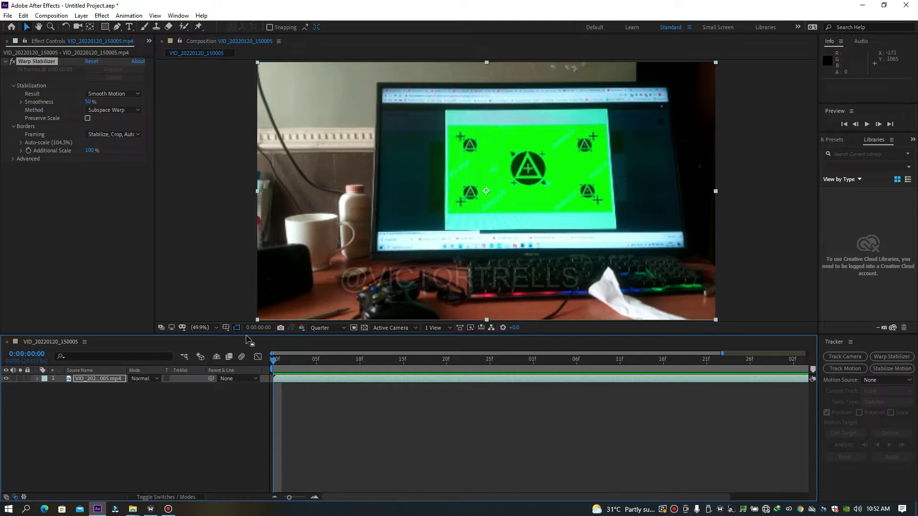
Pre-compose the stabilized video layer as VID_20220120_150005.mp4 Comp 1, moving all attributes into the new composition.
right_click(293, 380)
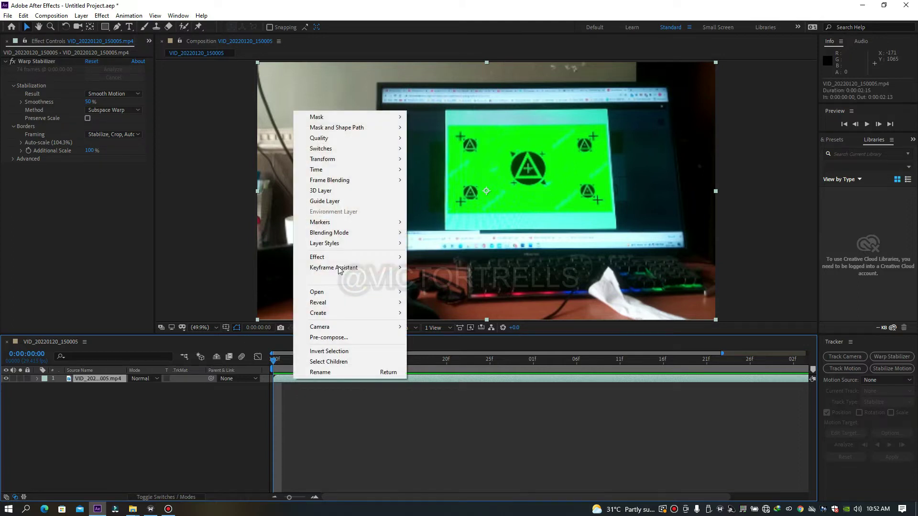
left_click(329, 338)
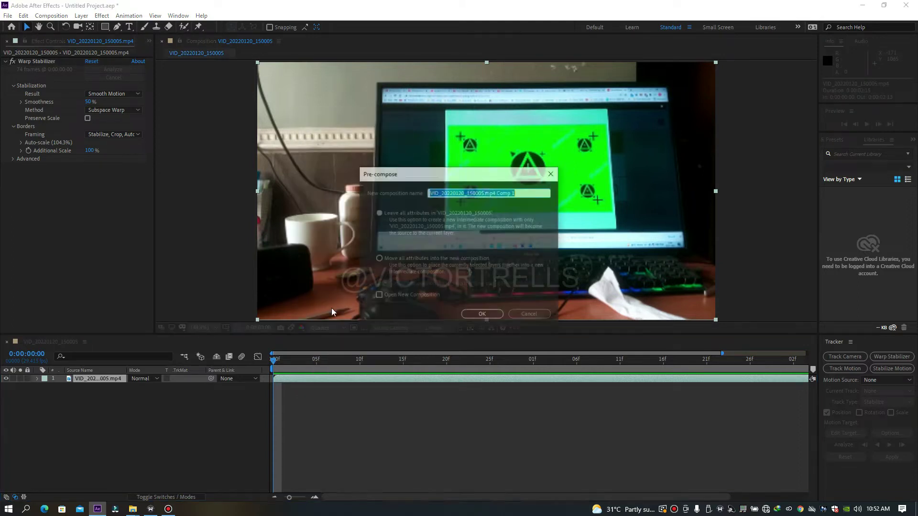
left_click(378, 258)
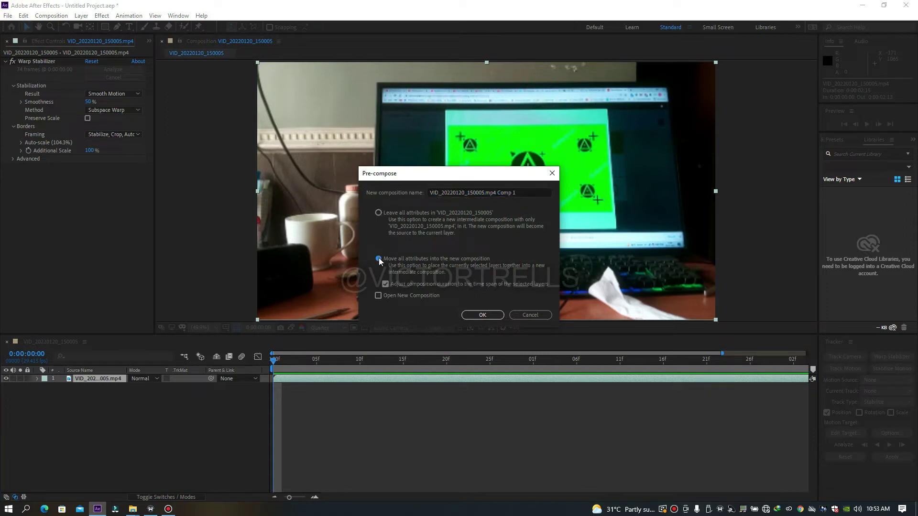
left_click(478, 314)
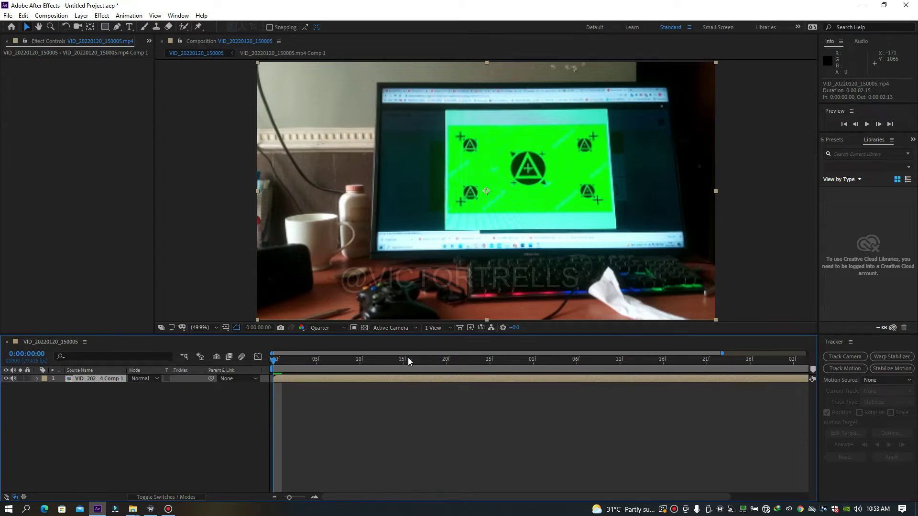
Search the effects for "mocha" and apply Mocha Pro to the pre-composed video layer.
left_click(835, 140)
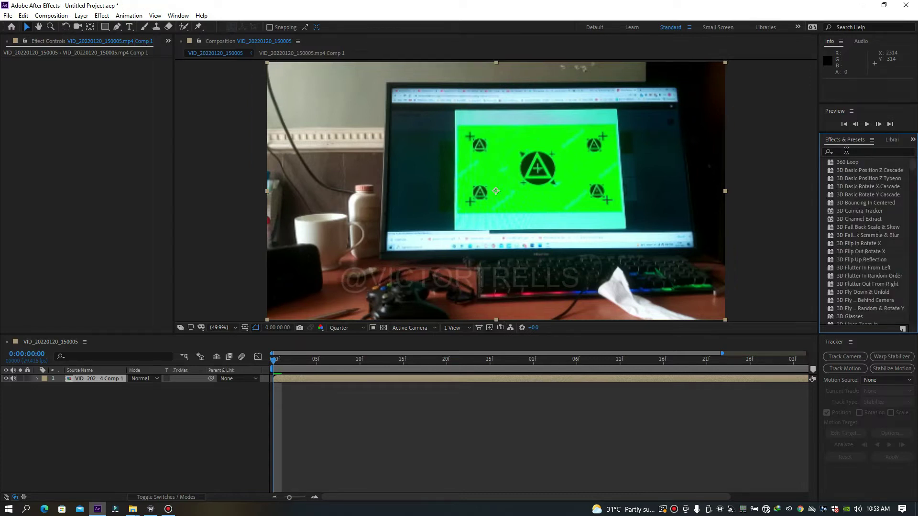
left_click(844, 151)
type("mocha")
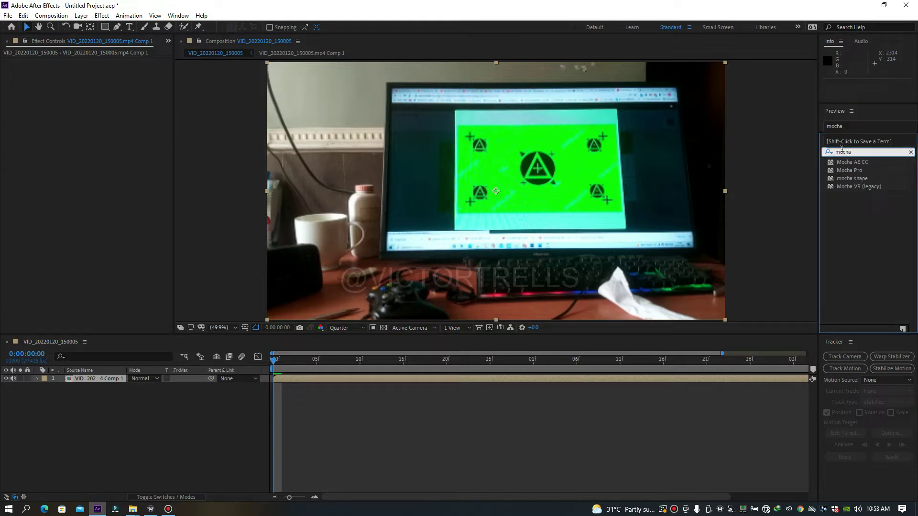
left_click(851, 170)
left_click(849, 170)
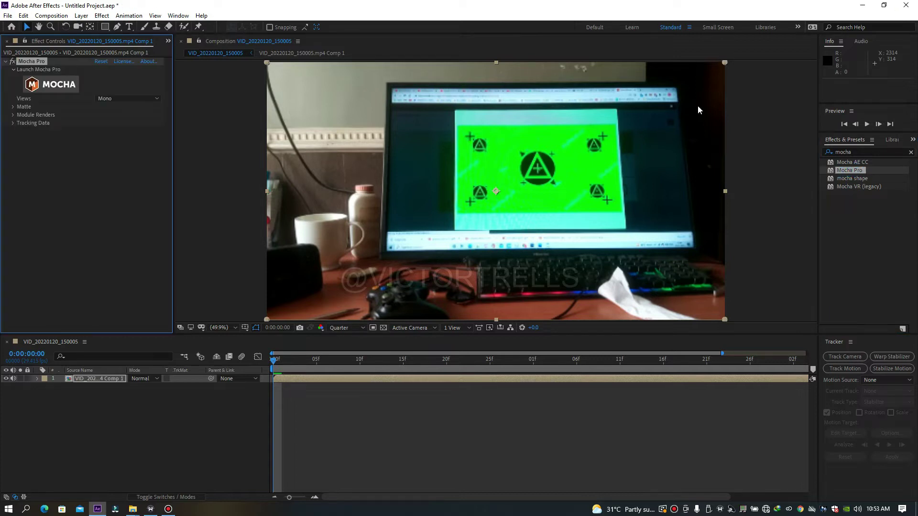
Cancel Mocha's proxy-resolution tracking and set the composition's preview resolution to Full.
left_click(56, 86)
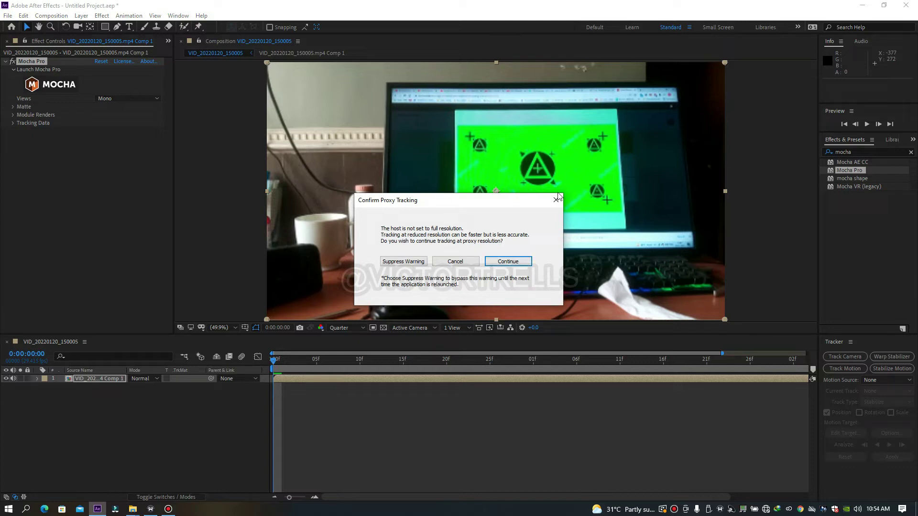
key("Escape")
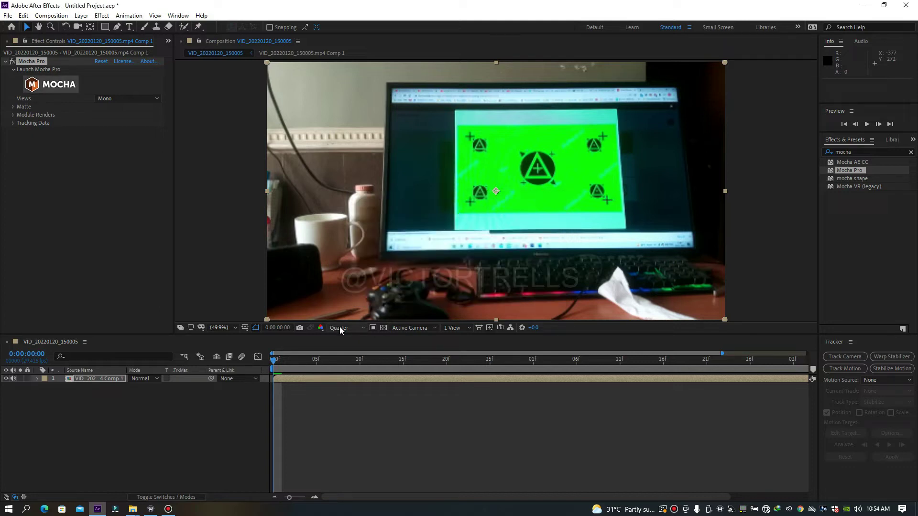
left_click(339, 327)
left_click(341, 350)
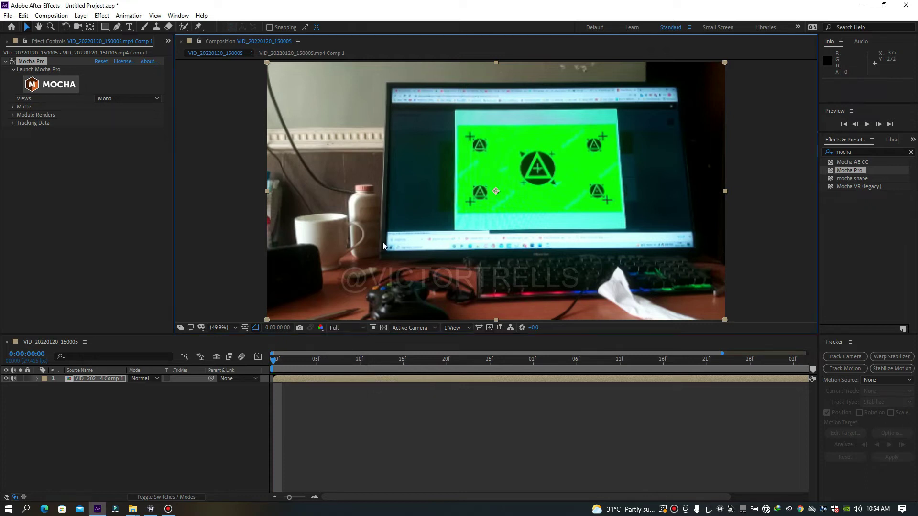
Launch Mocha Pro from the layer's effect, start it, and dismiss the software update offer.
left_click(62, 85)
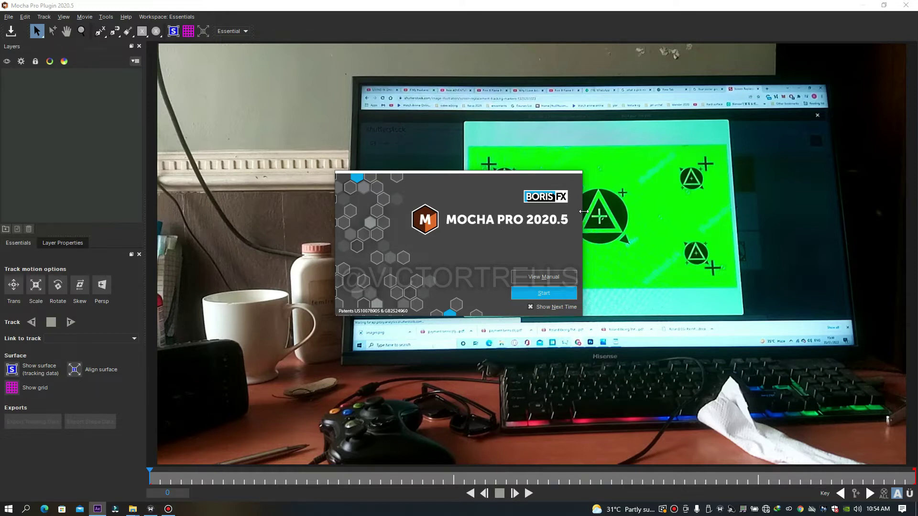
left_click(539, 294)
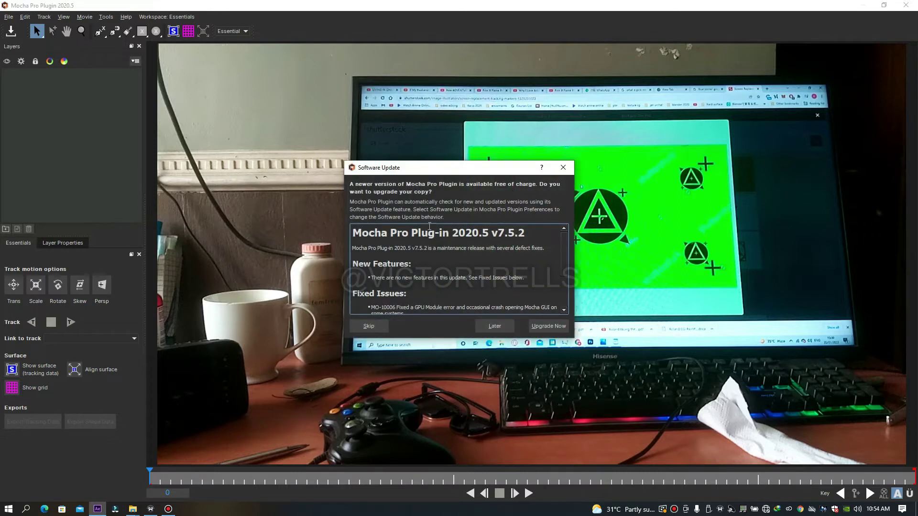
left_click(563, 167)
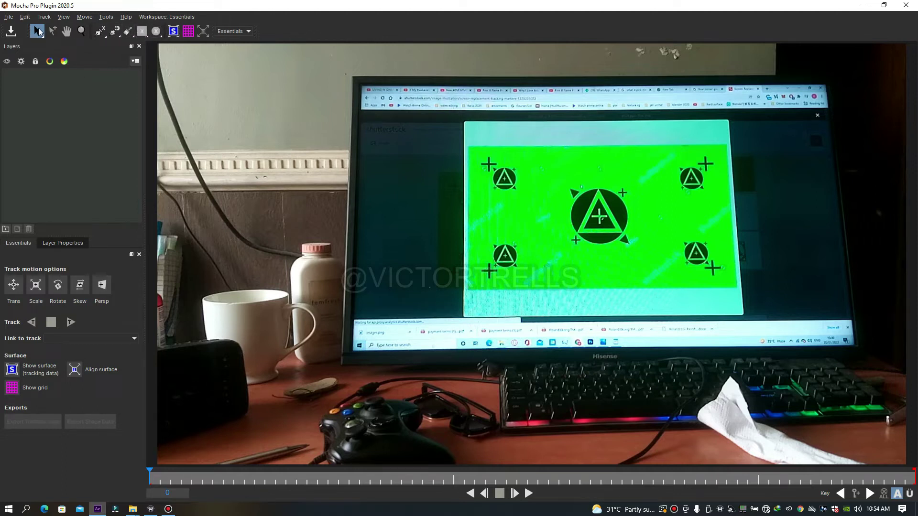
Draw a closed four-point X-spline around the green screen, placing its points on the four corner cross markers.
left_click(67, 32)
mouse_move(425, 145)
left_mouse_down()
mouse_move(437, 94)
mouse_move(419, 147)
left_mouse_up()
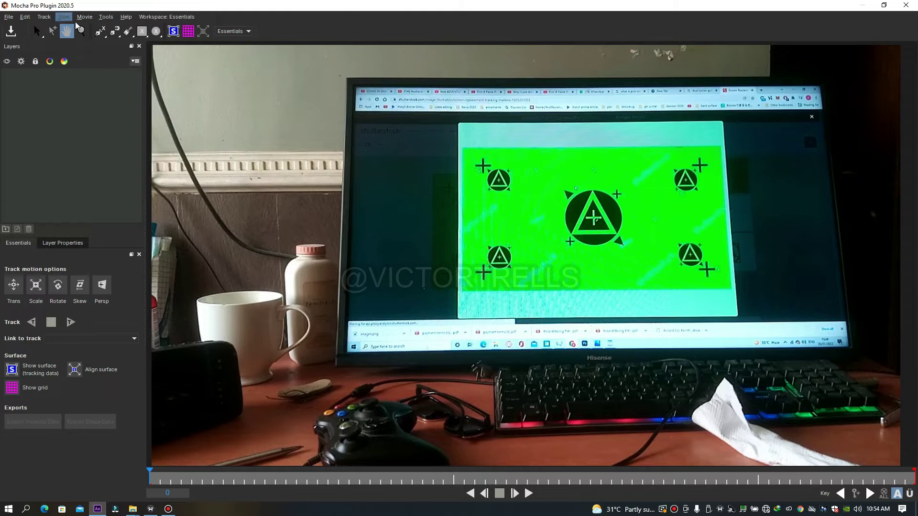
left_click(83, 32)
scroll(522, 179, "up", 1)
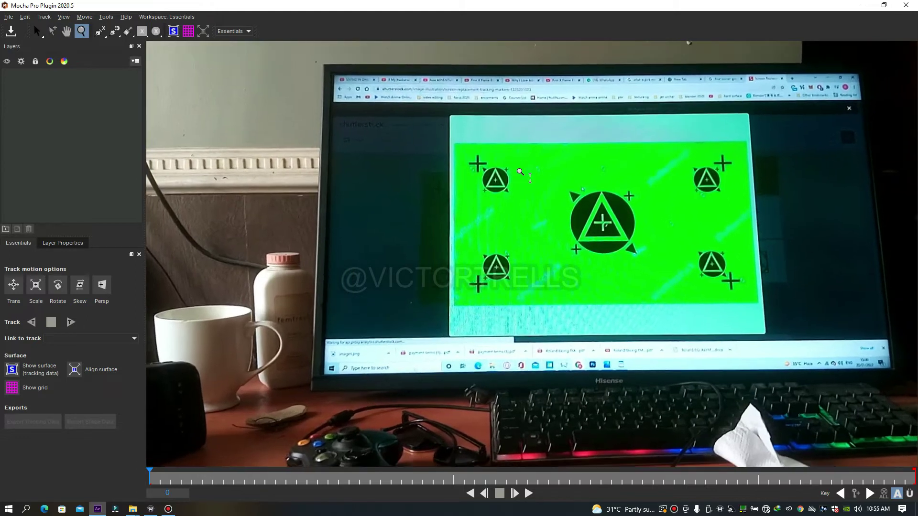
scroll(522, 178, "down", 1)
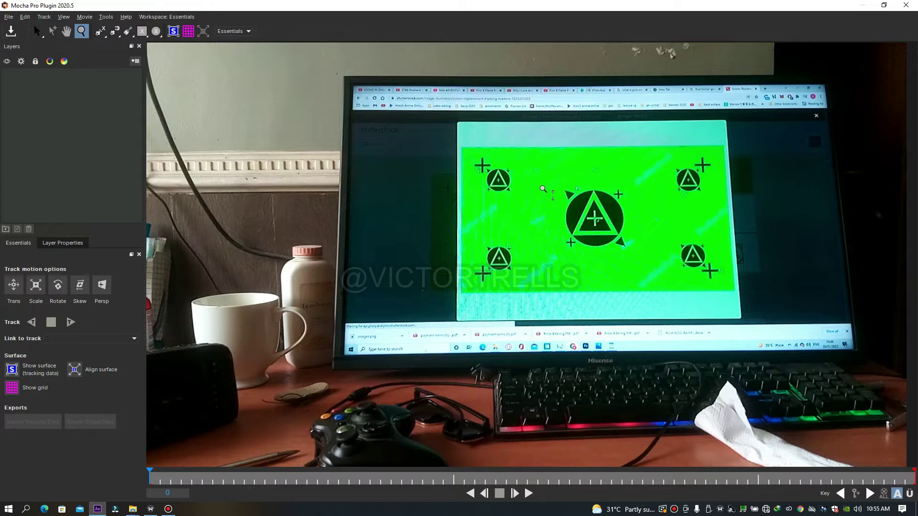
left_click(100, 31)
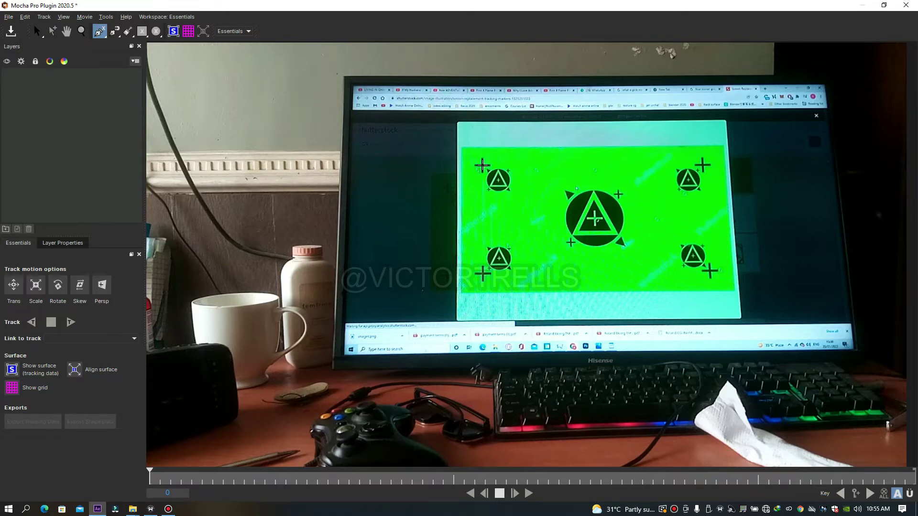
left_click(483, 164)
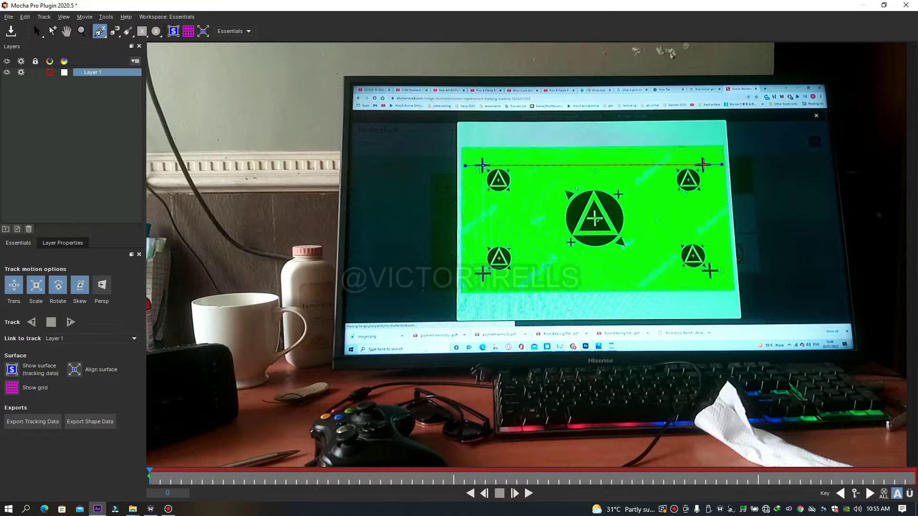
left_click(702, 164)
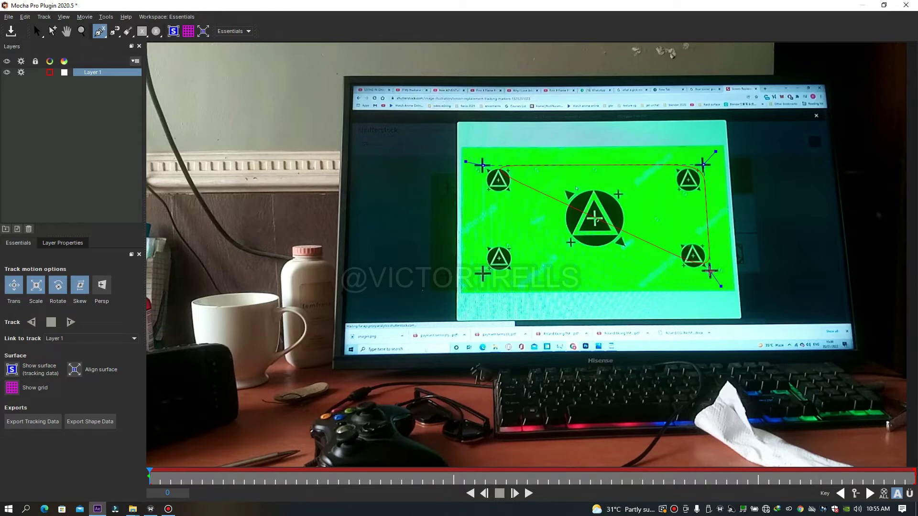
left_click(709, 272)
left_click(480, 274)
right_click(481, 274)
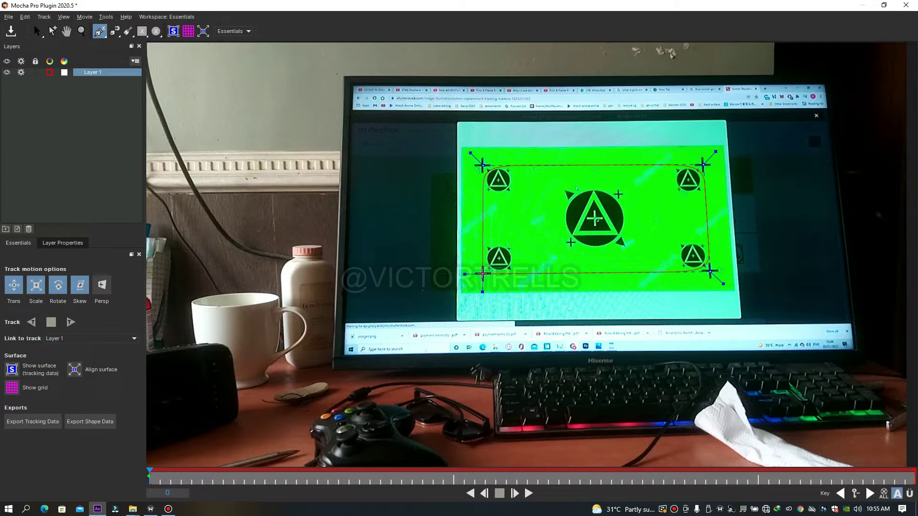
Extend the four spline corner handles outward to sharpen the shape's rounded corners.
key("s")
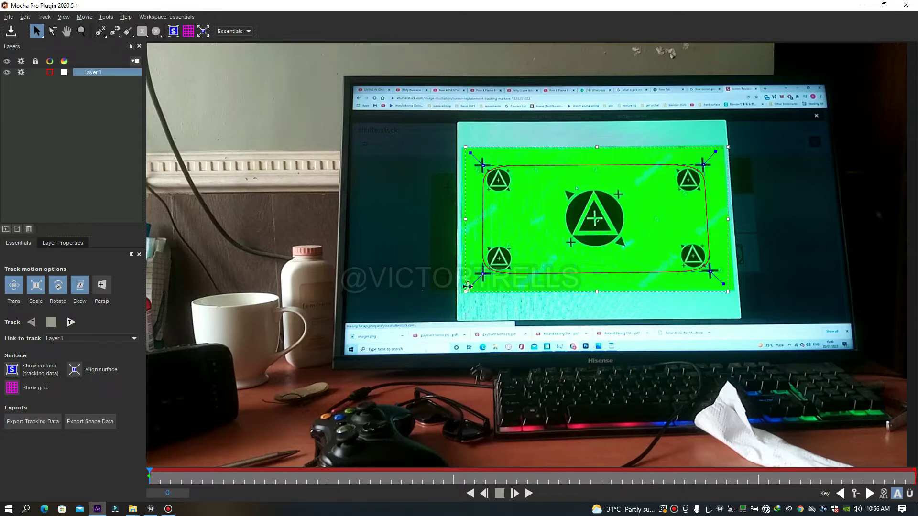
left_click_drag(468, 285, 472, 284)
left_click_drag(471, 284, 467, 289)
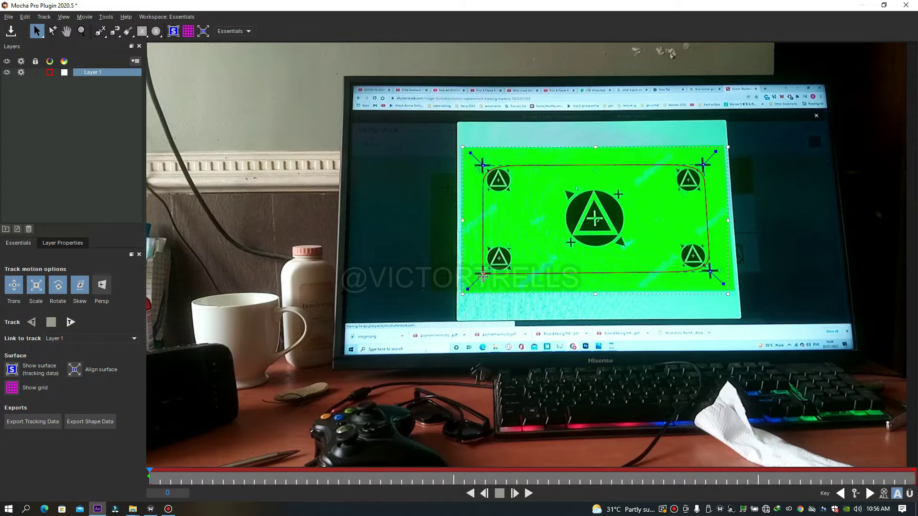
left_click_drag(471, 153, 468, 151)
left_click_drag(715, 151, 717, 149)
left_click_drag(722, 281, 725, 286)
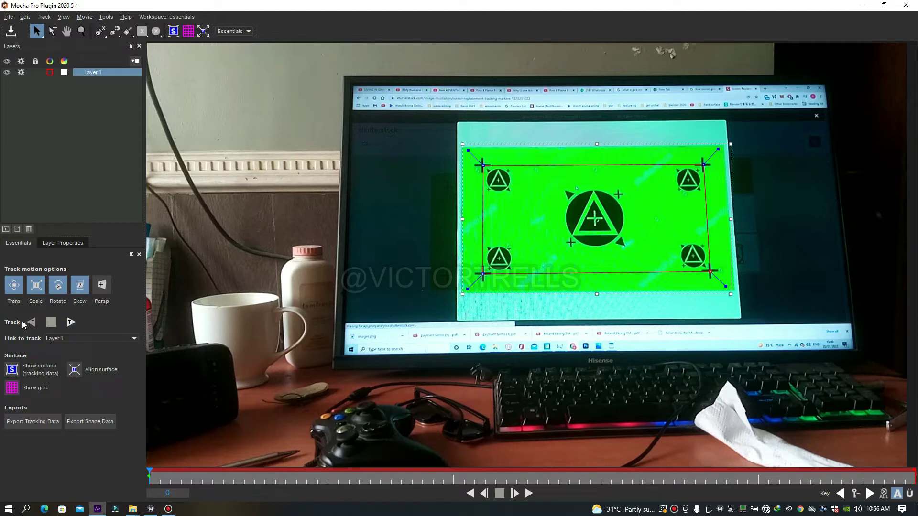
Track the spline layer forward and align its two right corner points with the cross markers at frame 73.
left_click(70, 323)
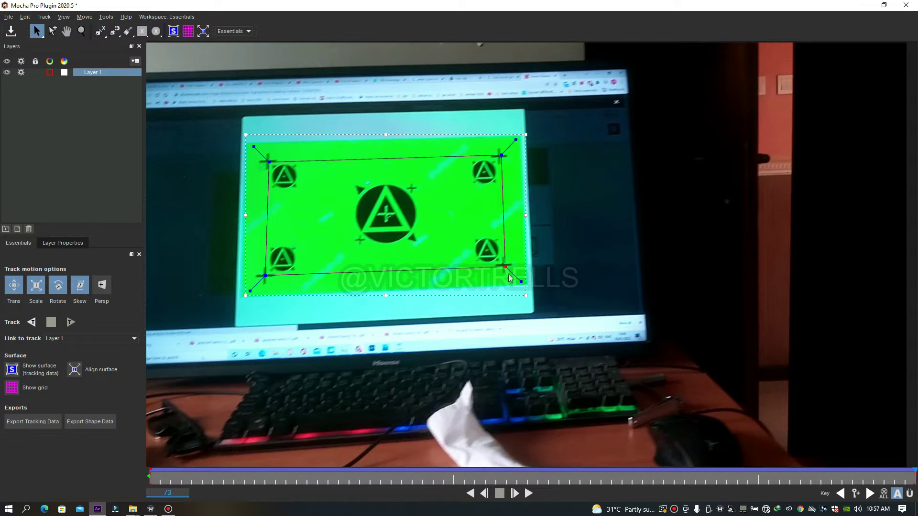
left_click_drag(503, 263, 503, 264)
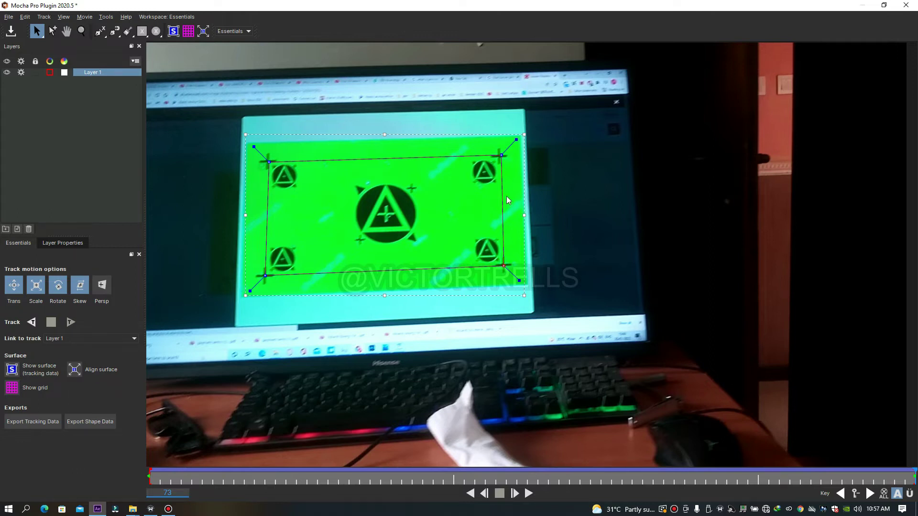
left_click_drag(501, 153, 500, 154)
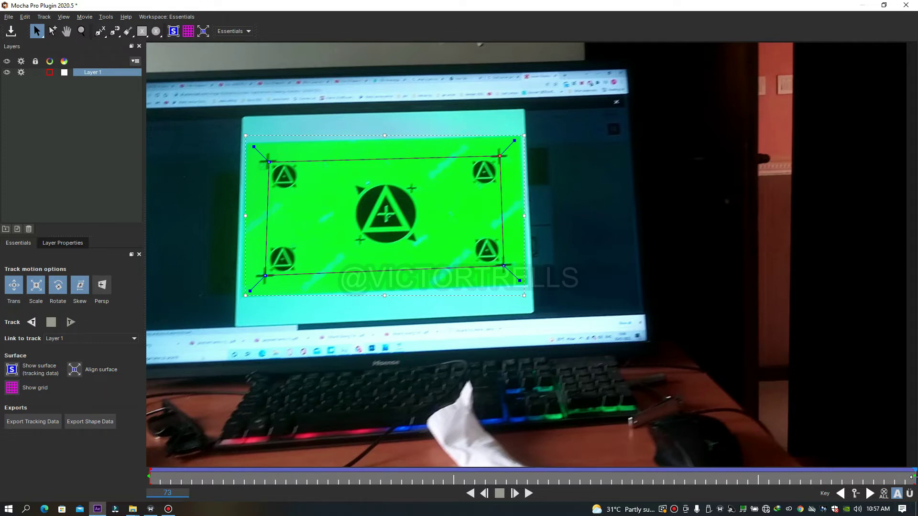
Try repositioning the spline's upper-right corner point at frame 48.
left_click_drag(913, 474, 653, 475)
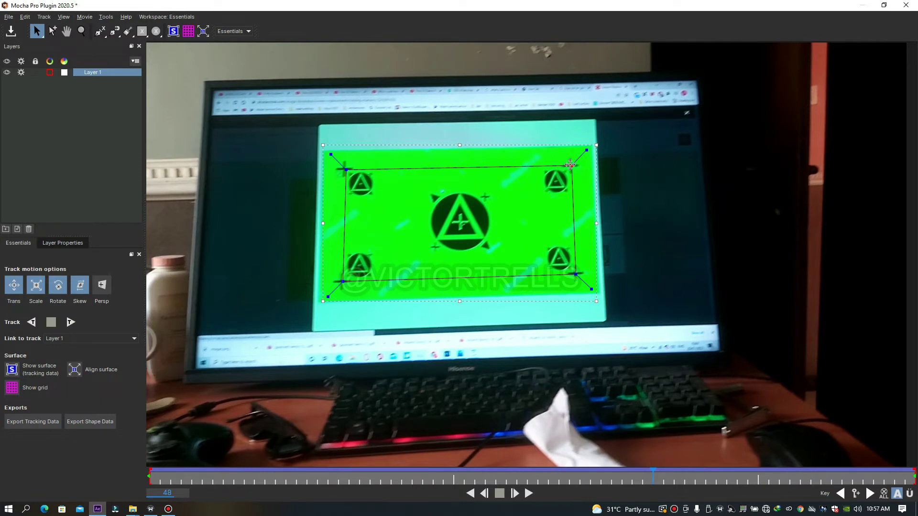
left_click_drag(570, 165, 572, 166)
left_click_drag(571, 166, 545, 156)
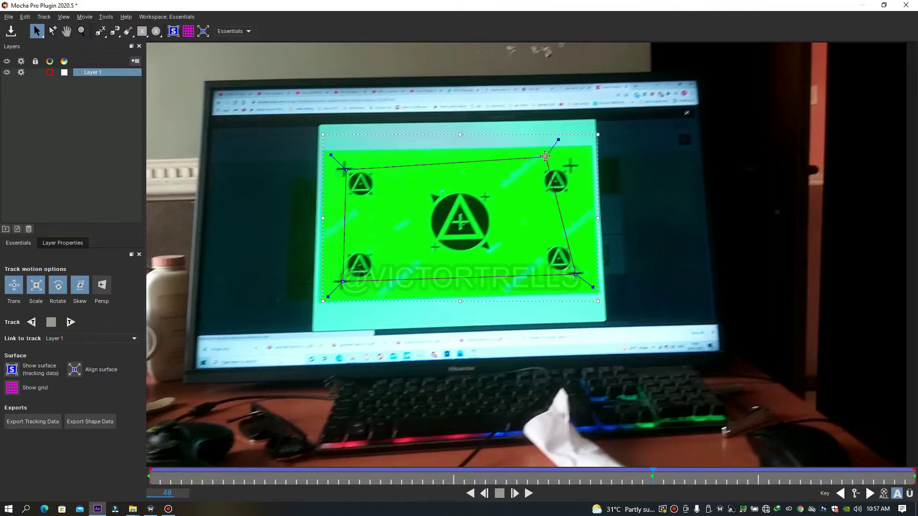
left_click(602, 483)
left_click_drag(563, 159, 601, 129)
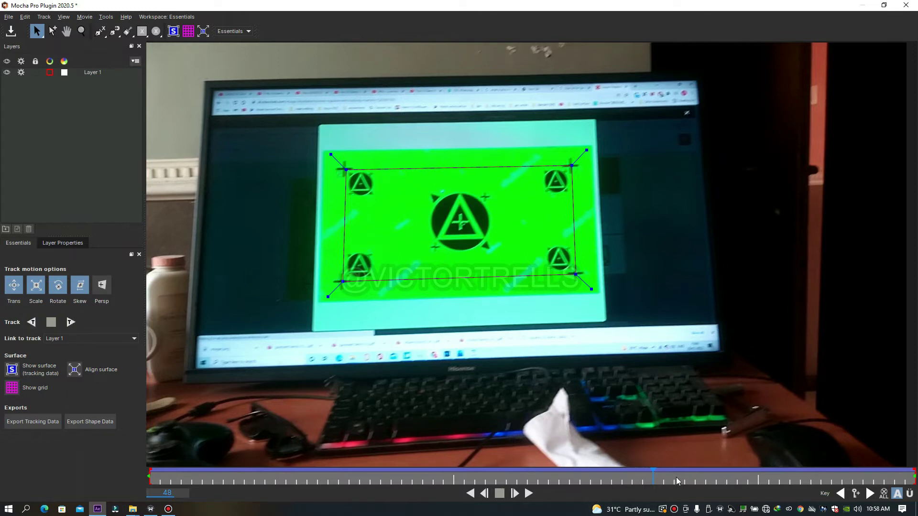
Scrub back to frame 0, show the surface grid, play the track to check it, and return to the first frame.
left_click_drag(652, 475, 371, 473)
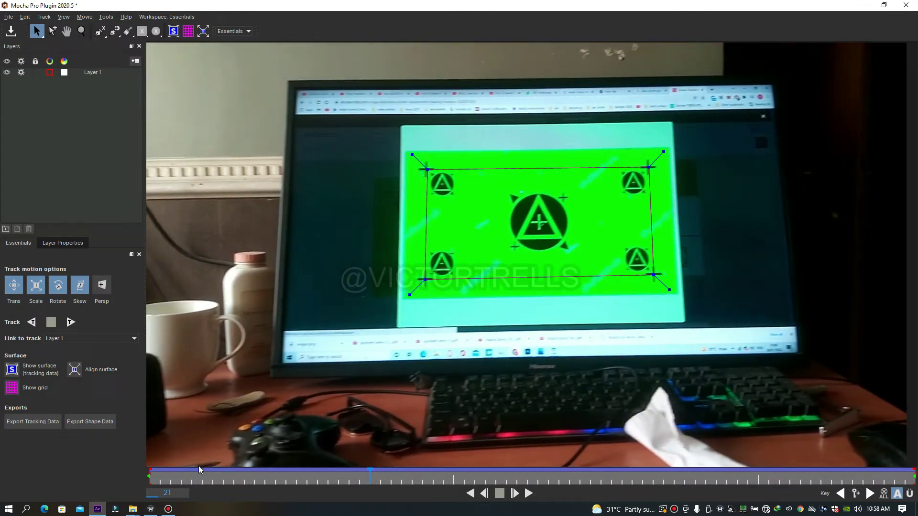
left_click_drag(362, 479, 93, 465)
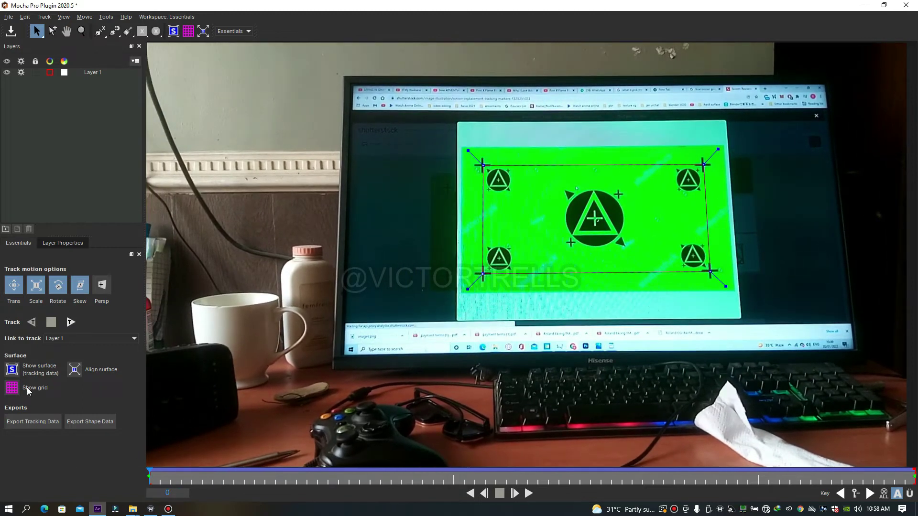
left_click(13, 387)
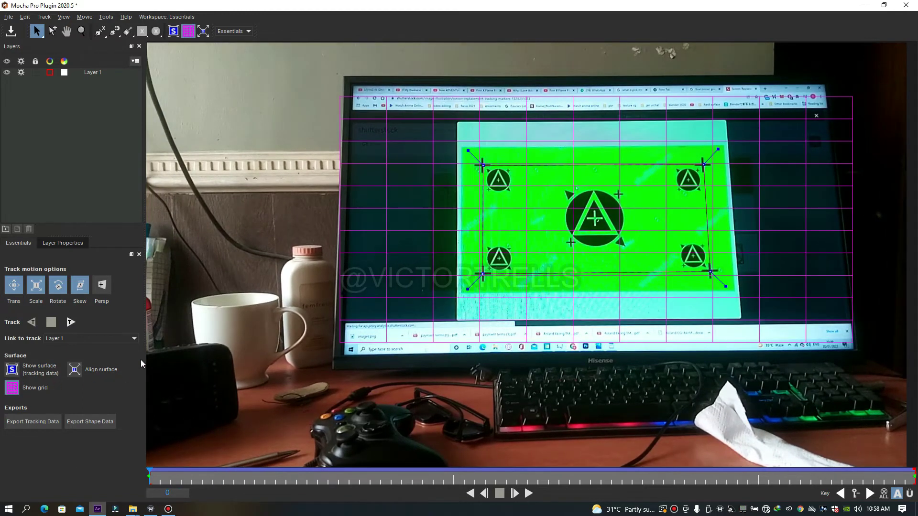
key("space")
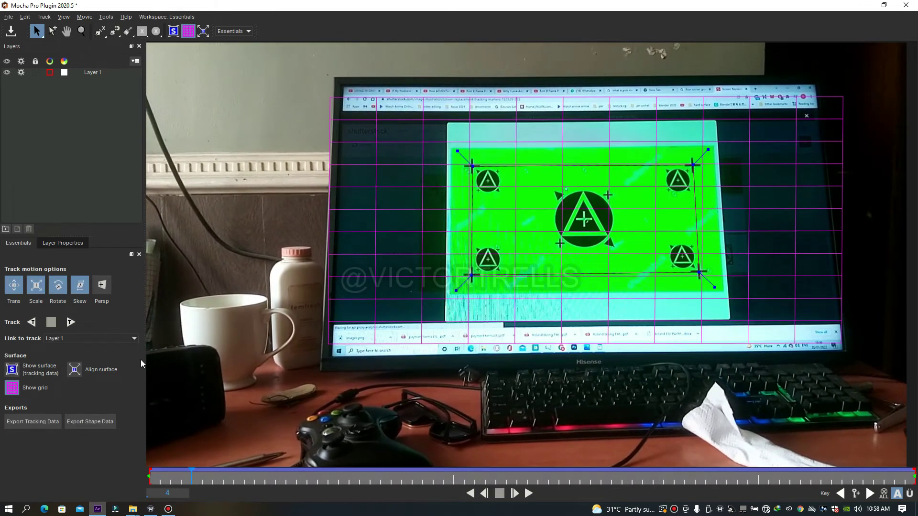
key("Home")
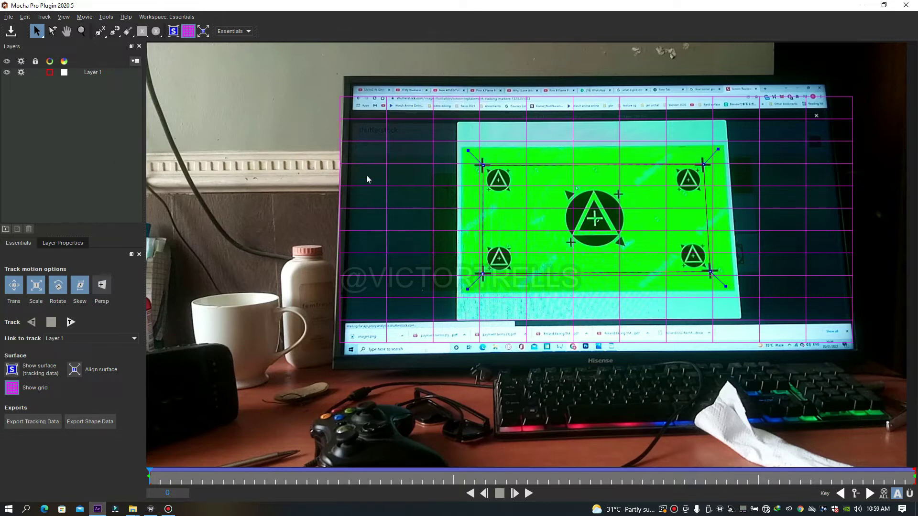
Copy the tracking data to the clipboard as After Effects Transform Data (position, scale and rotation), return to After Effects, and scrub the composition back to its start.
left_click(33, 423)
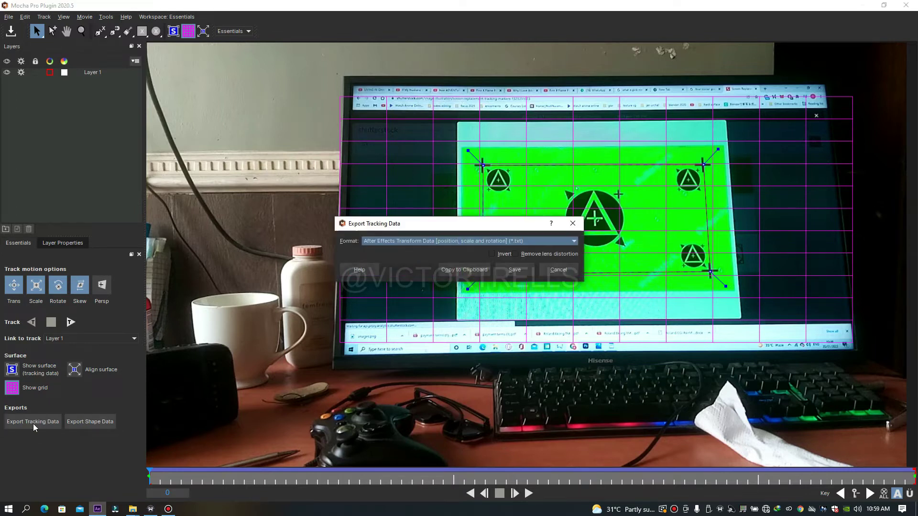
left_click(405, 242)
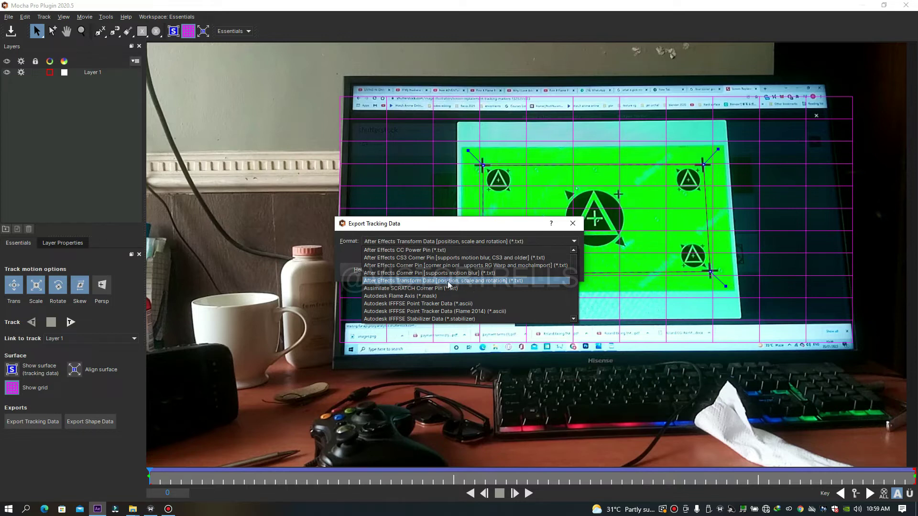
left_click(483, 283)
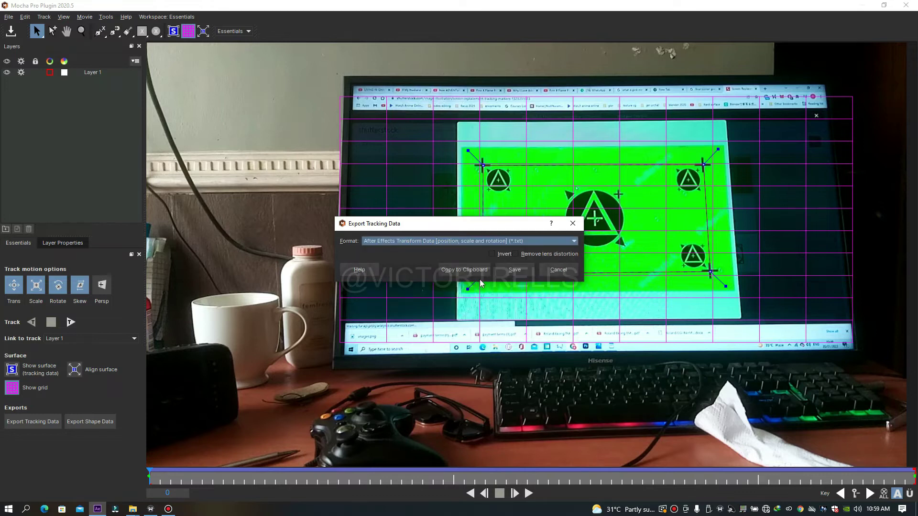
left_click(450, 271)
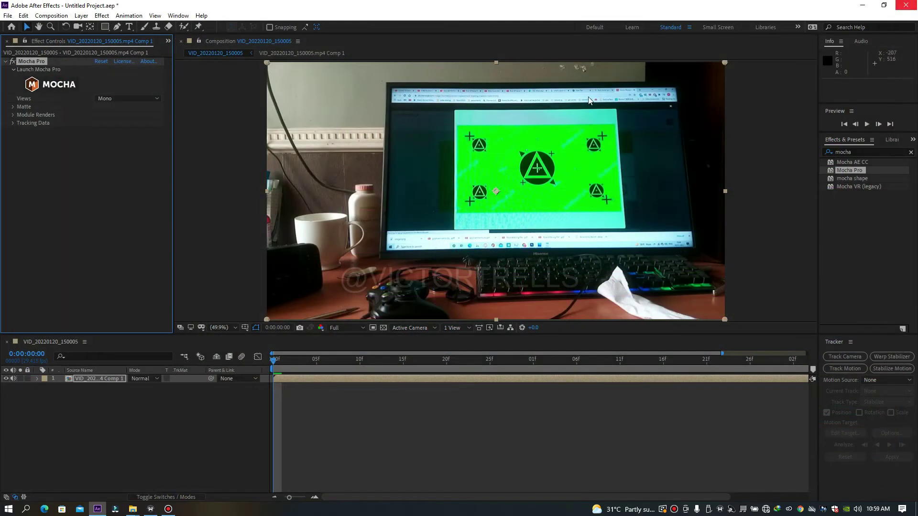
left_click_drag(270, 359, 436, 359)
left_click(272, 359)
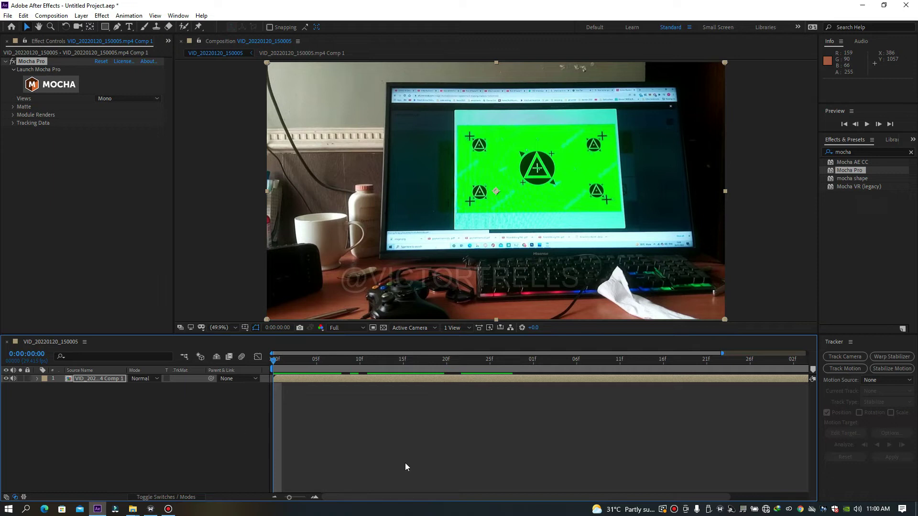
Create a new solid layer above the footage in the VID_20220120_150005 composition.
right_click(137, 424)
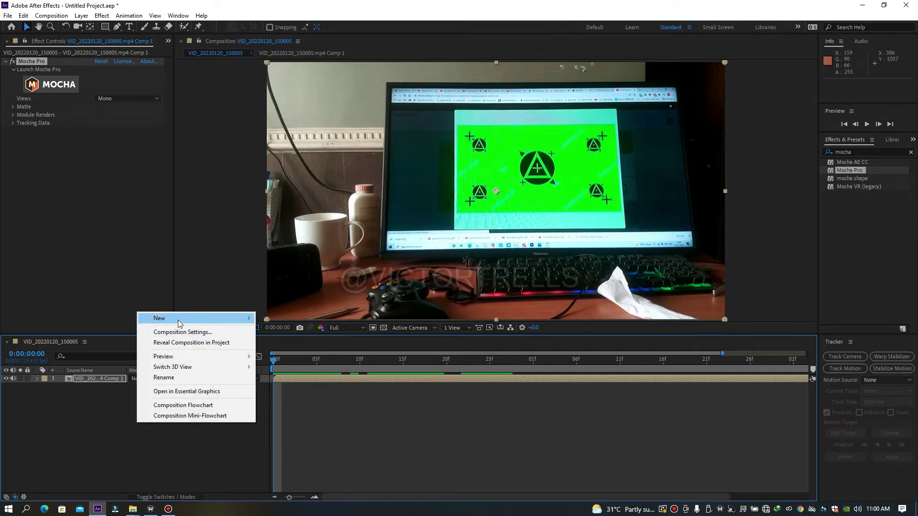
mouse_move(199, 323)
left_click(292, 342)
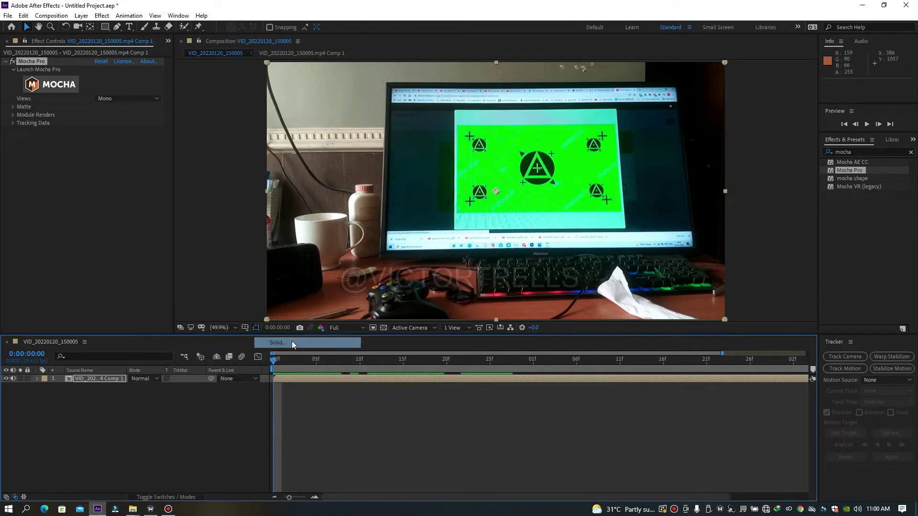
left_click(548, 473)
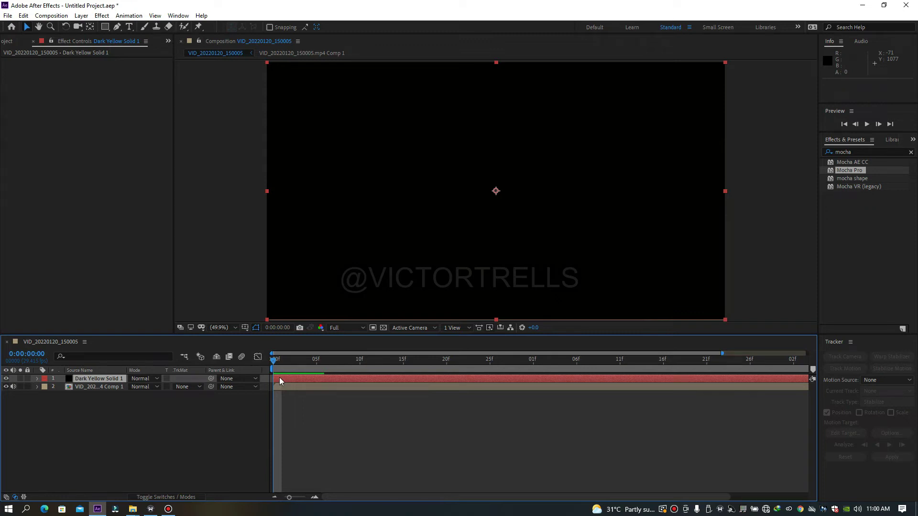
Paste the copied tracking keyframes onto the solid layer and play the composition to check its motion against the monitor.
key("ctrl+v")
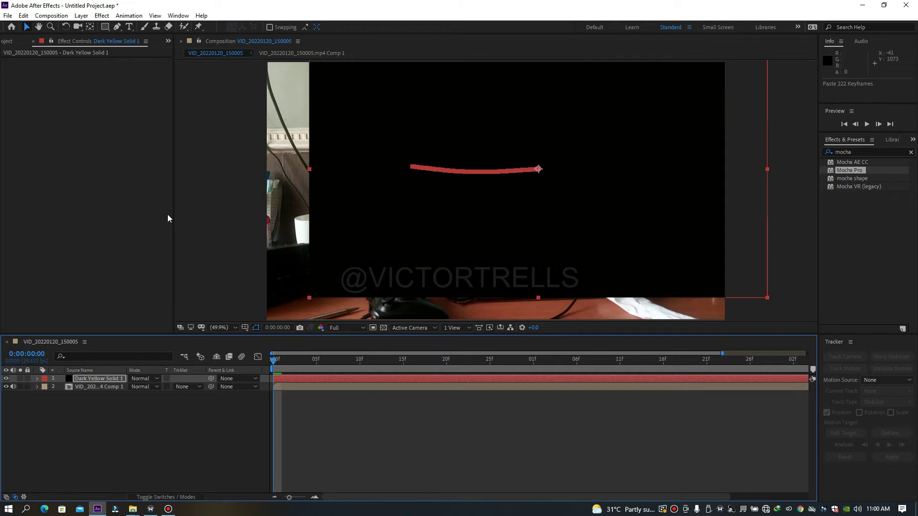
key("ctrl+z")
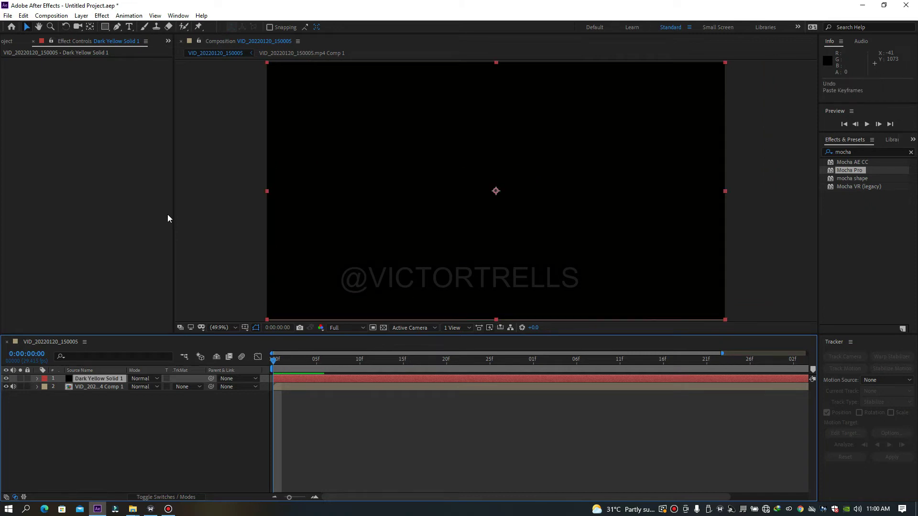
left_click(23, 16)
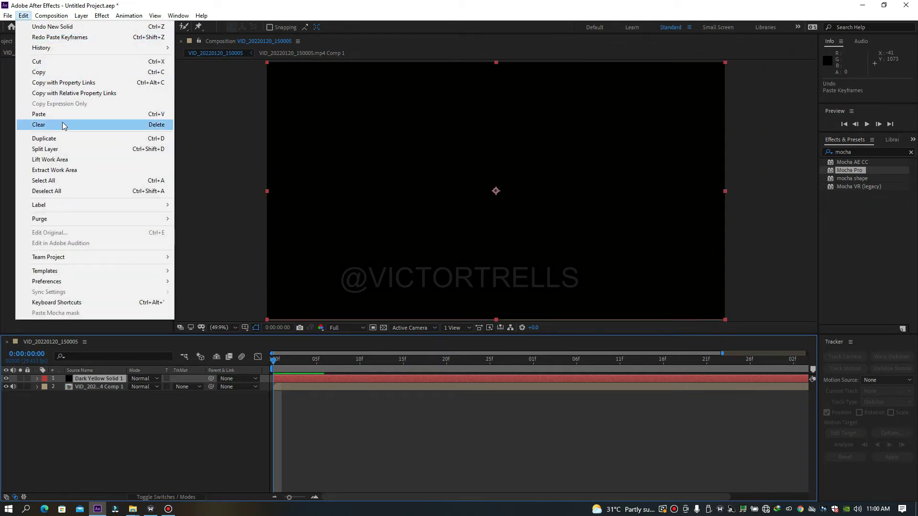
left_click(61, 118)
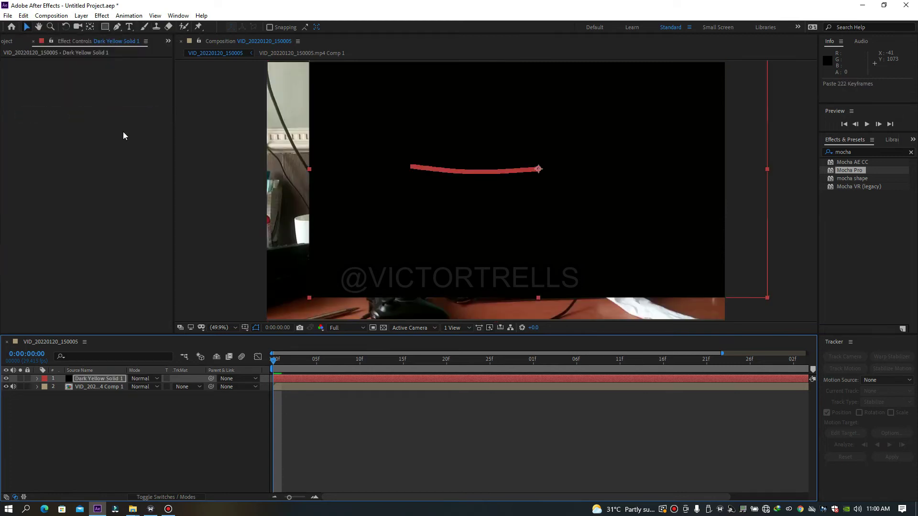
key("space")
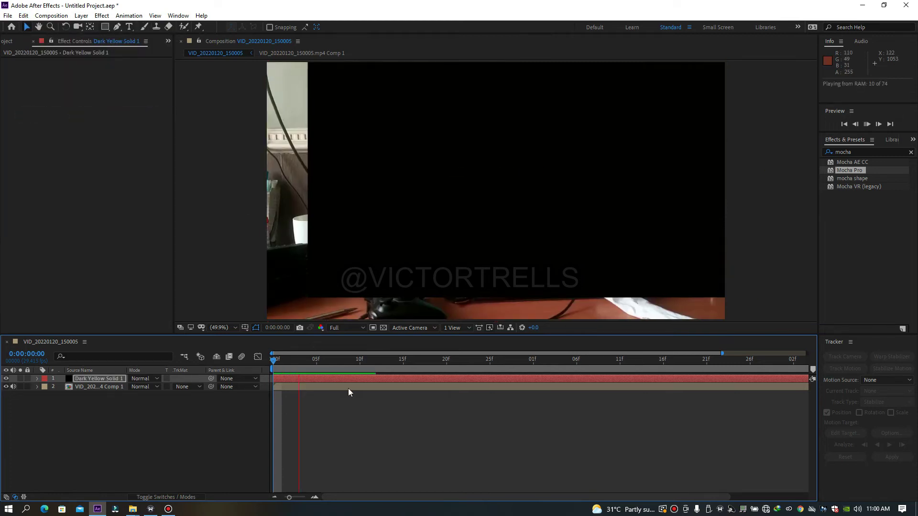
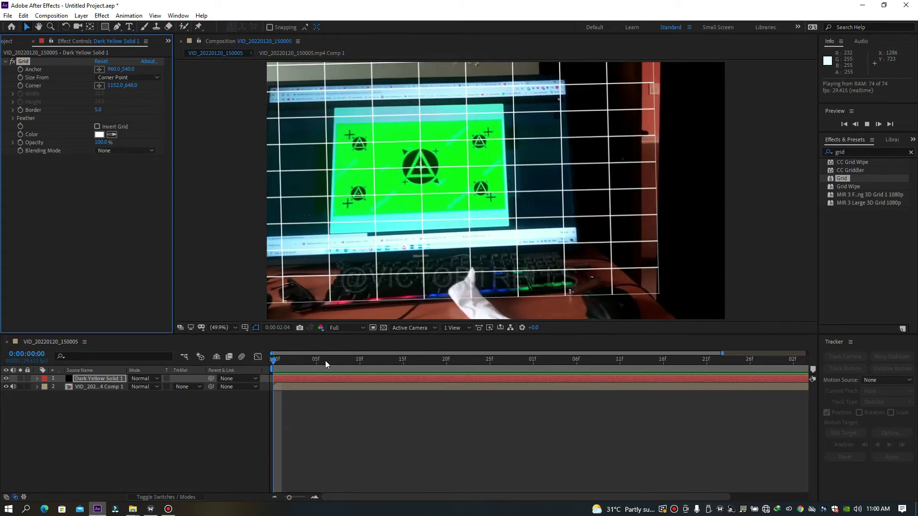
key("space")
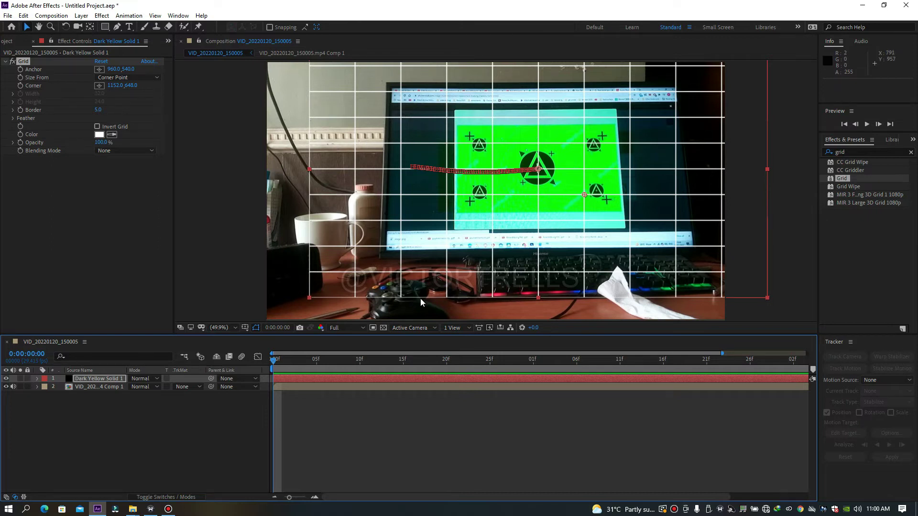
Import Attachment_1644168142.png and Comp 1.mp4 from the work logo folder into the After Effects project.
left_click(13, 42)
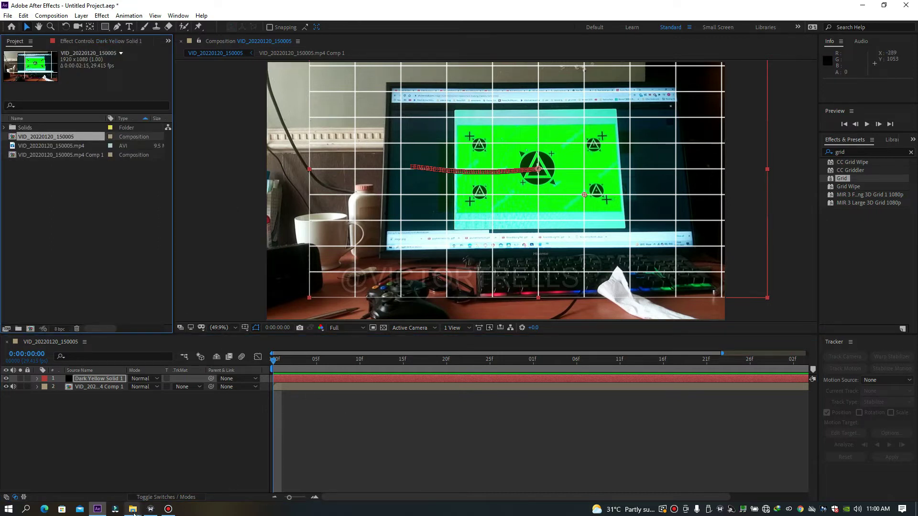
mouse_move(137, 508)
left_click(182, 473)
left_click_drag(210, 185, 184, 240)
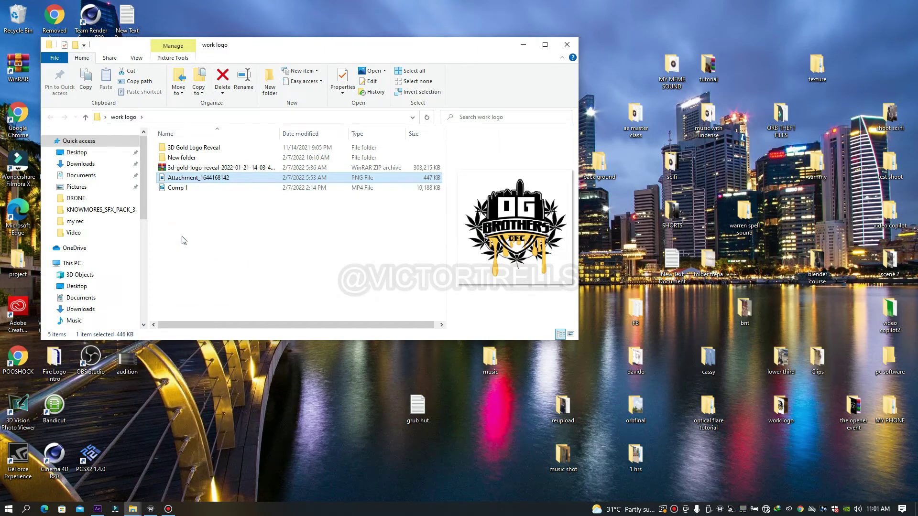
left_click(188, 188, "ctrl")
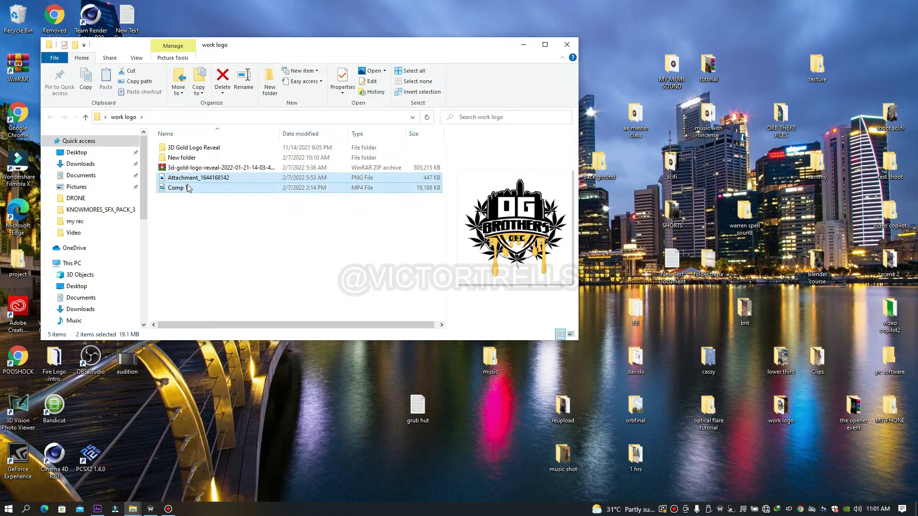
left_click_drag(188, 189, 104, 233)
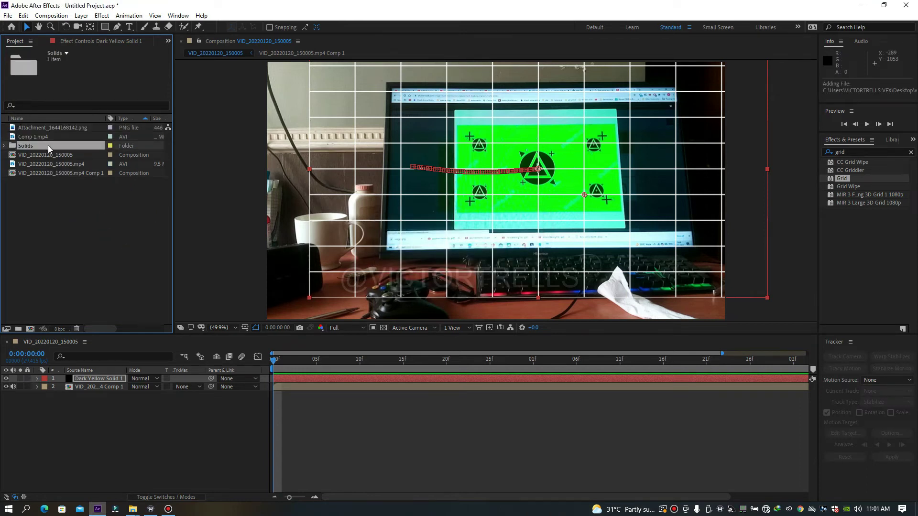
Add Attachment_1644168142.png to the composition as a layer above the solid.
left_click(50, 137)
left_click(39, 129)
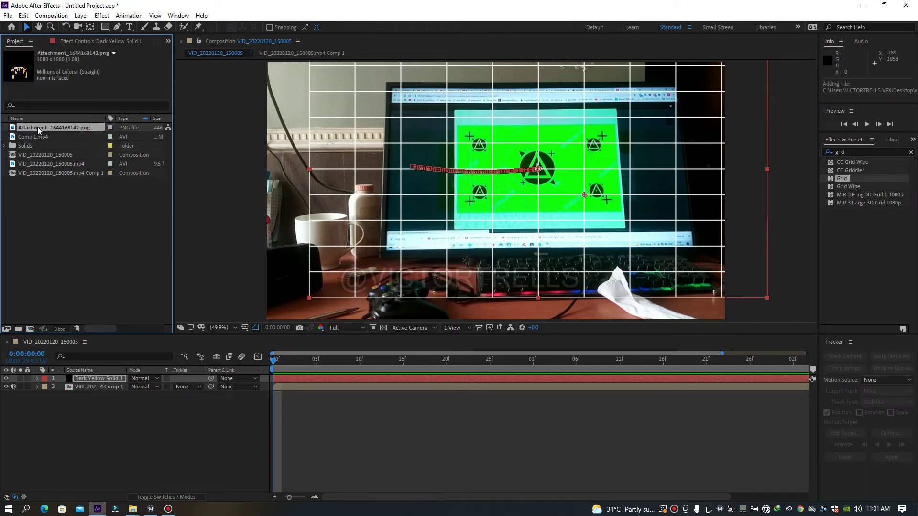
left_click_drag(50, 134, 112, 377)
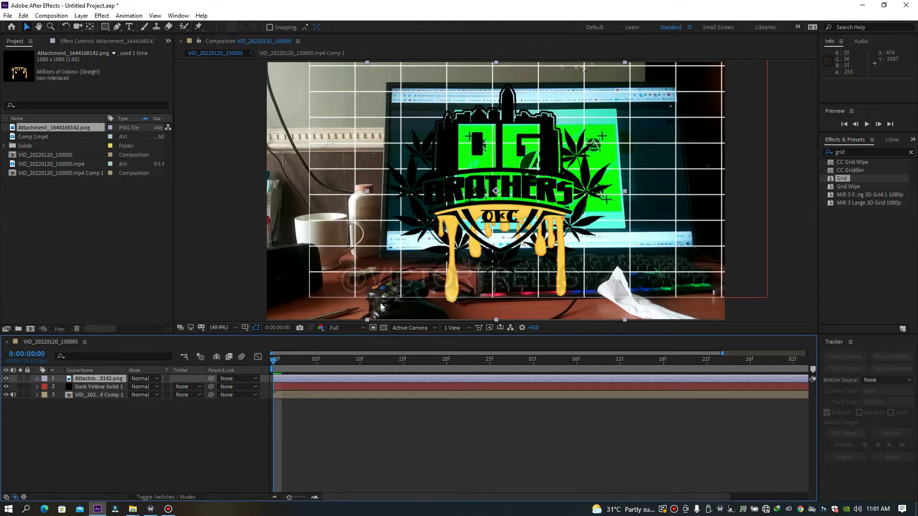
Reveal the solid's tracking keyframes, scrub through them and back to the first frame, and hide the solid with its properties collapsed.
left_click(96, 386)
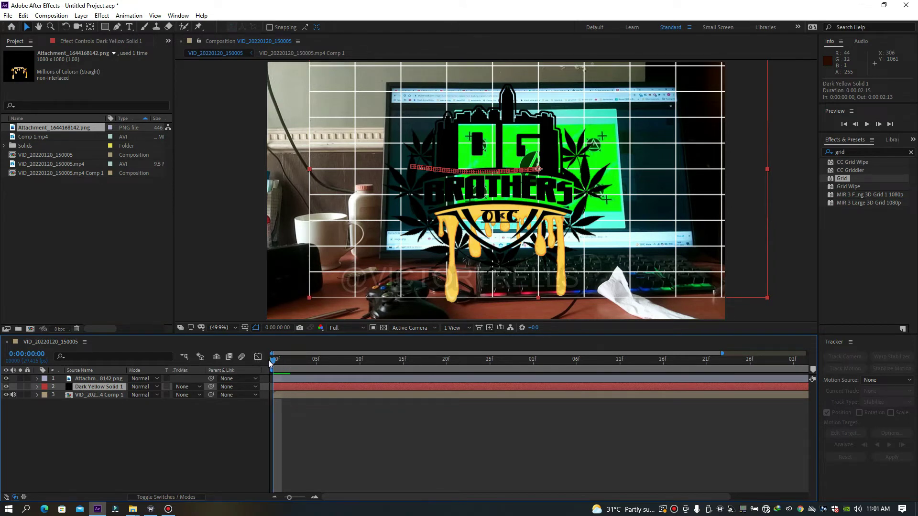
key("ctrl+v")
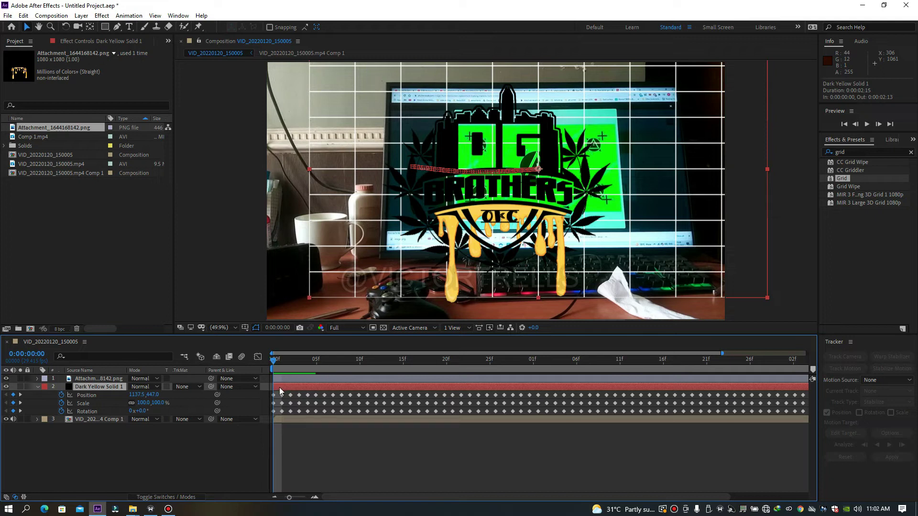
left_click(282, 360)
left_click_drag(294, 360, 440, 392)
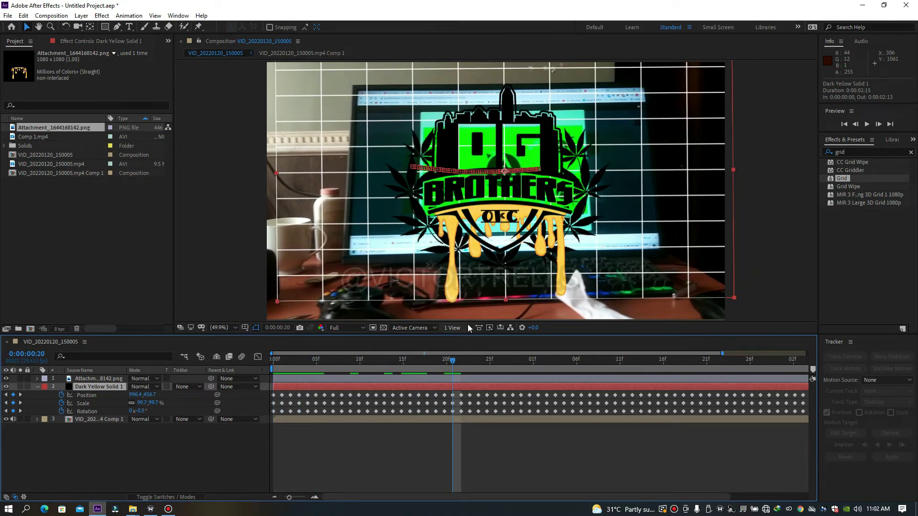
left_click_drag(451, 363, 273, 359)
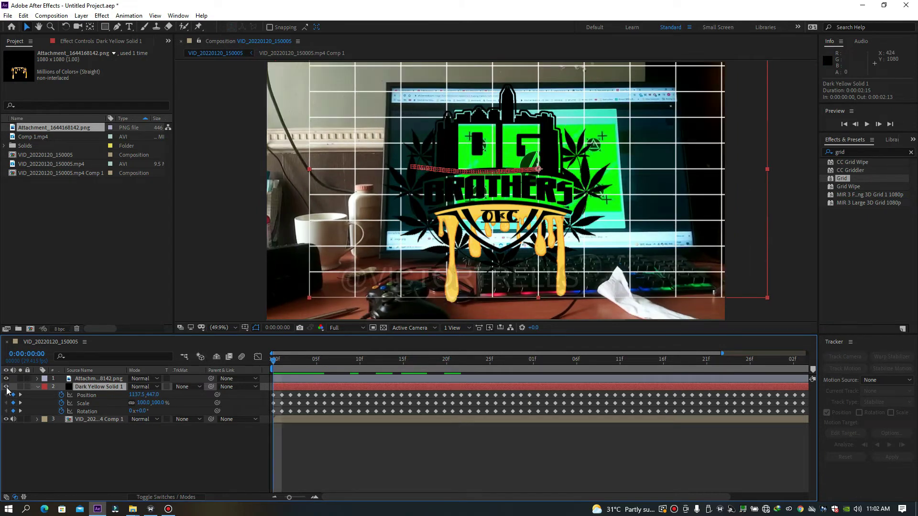
left_click(7, 387)
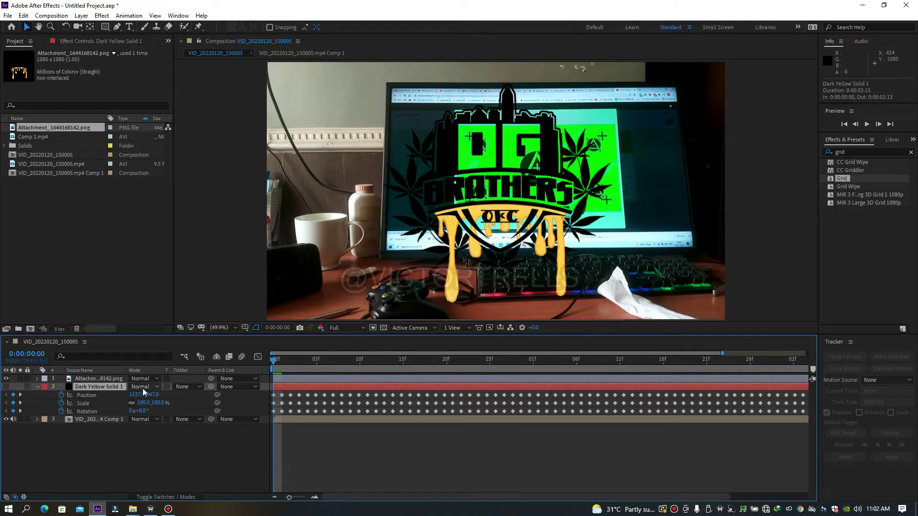
left_click(38, 387)
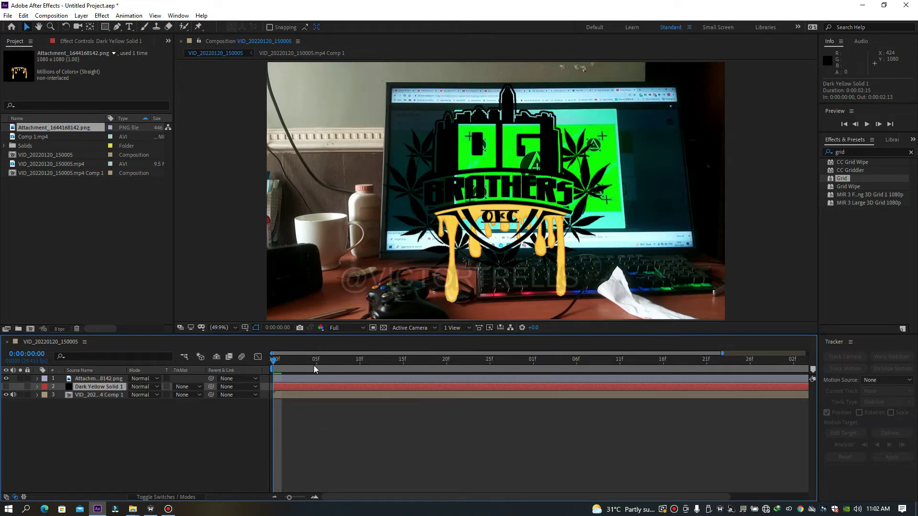
Scale the logo PNG layer to 64%, position it over the monitor's green area, and preview the composition.
left_click(303, 378)
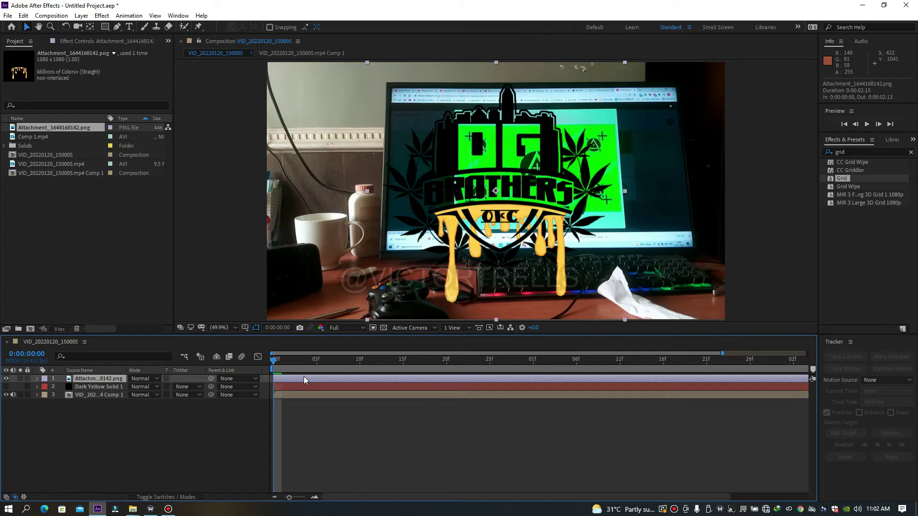
key("s")
left_click_drag(138, 387, 125, 386)
left_click_drag(514, 201, 555, 181)
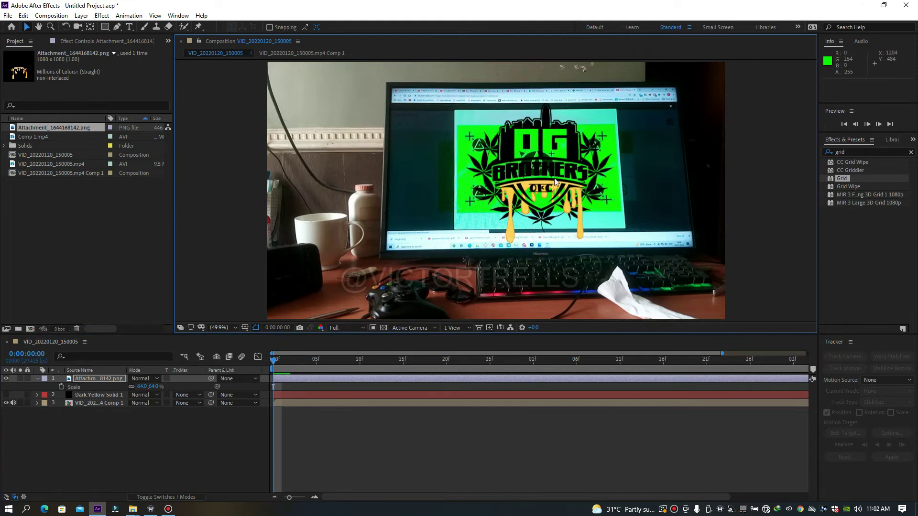
key("space")
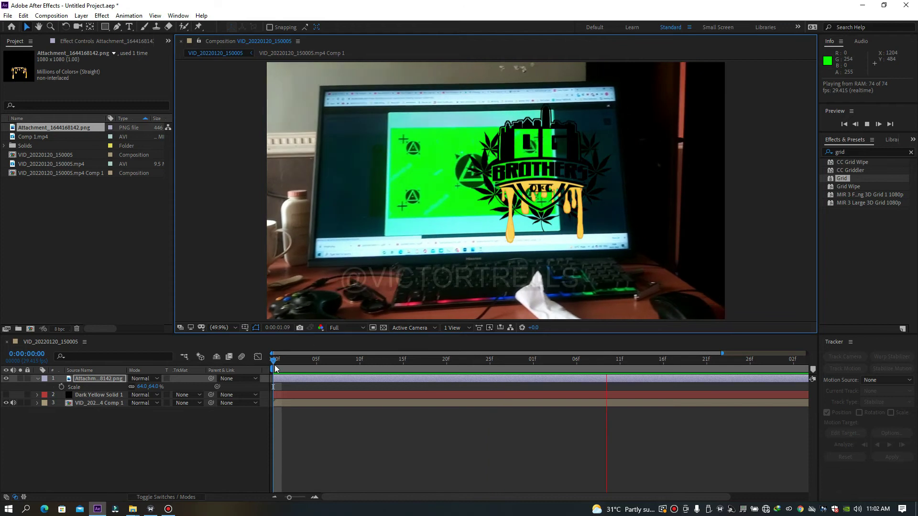
key("space")
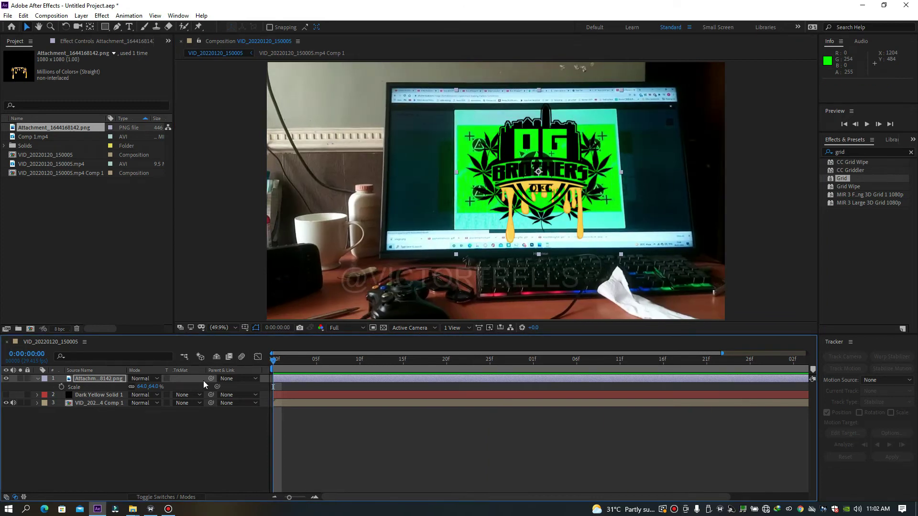
Parent the logo PNG layer to the tracked solid, preview the result, and return to the first frame.
left_click_drag(211, 379, 96, 396)
key("space")
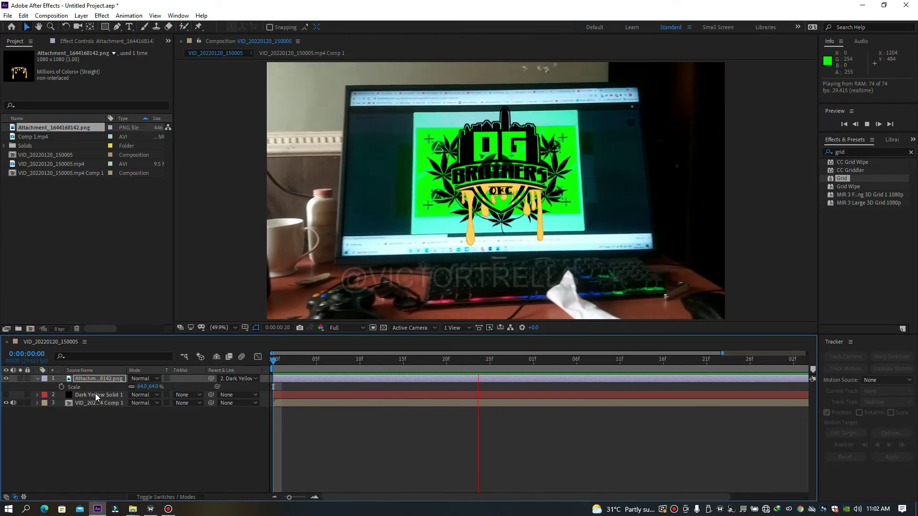
left_click_drag(278, 359, 243, 365)
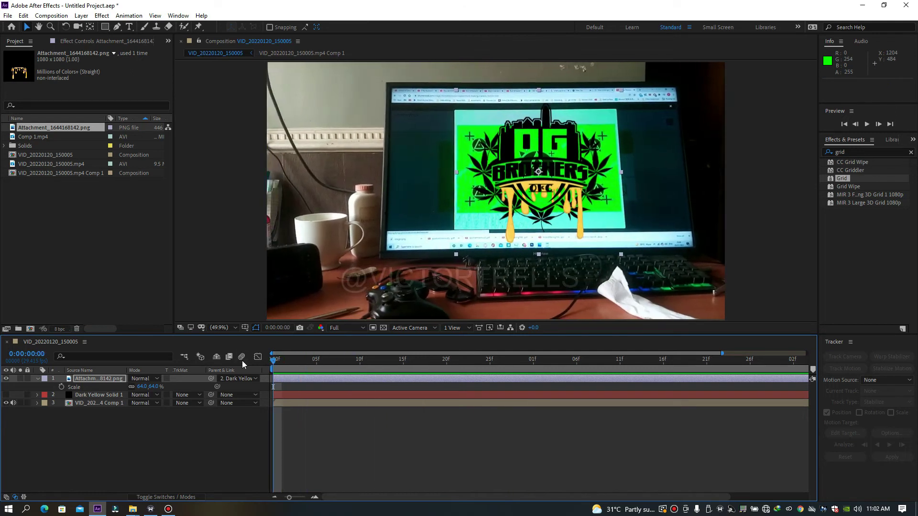
Add Comp 1.mp4 as the uppermost layer, scale it to 63%, and position it over the monitor screen.
left_click(37, 136)
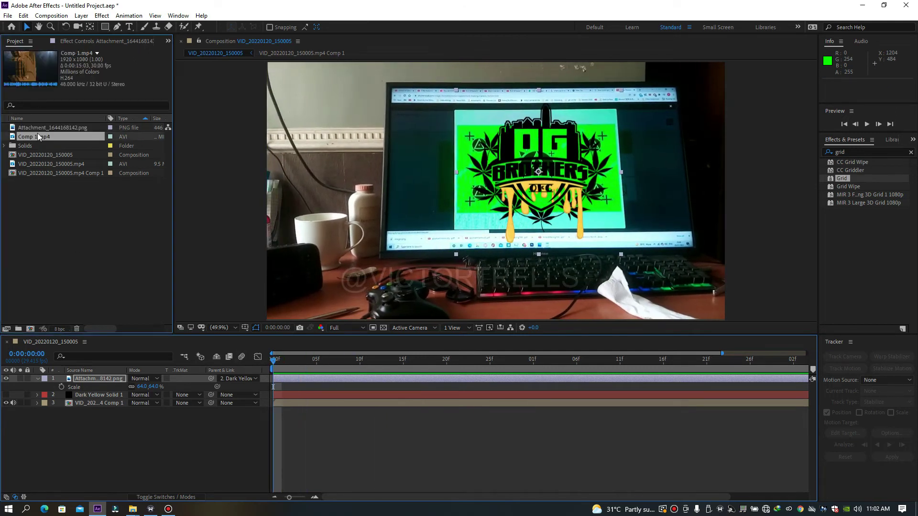
left_click_drag(29, 137, 74, 379)
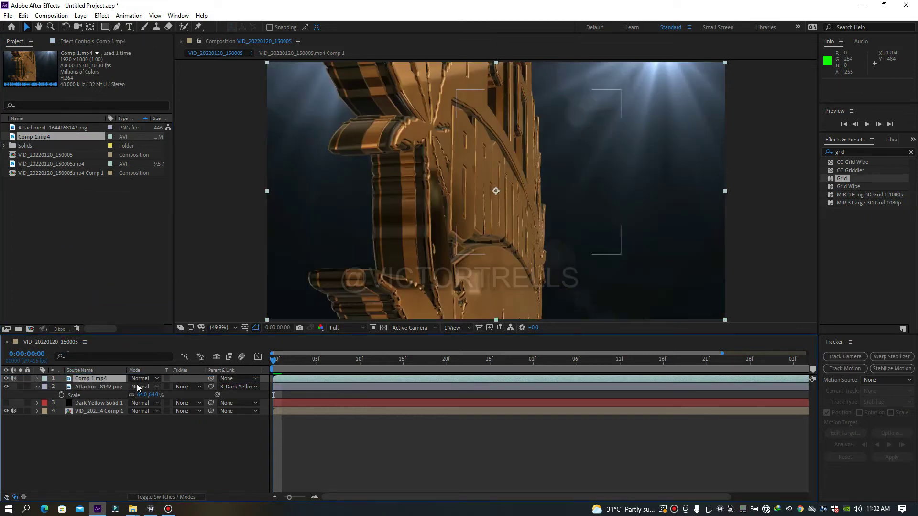
key("s")
left_click_drag(140, 386, 126, 390)
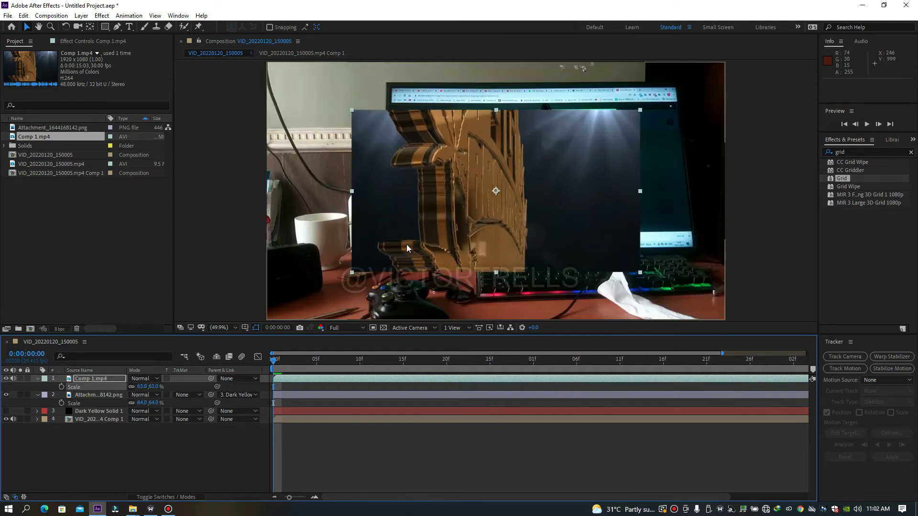
left_click_drag(472, 190, 514, 164)
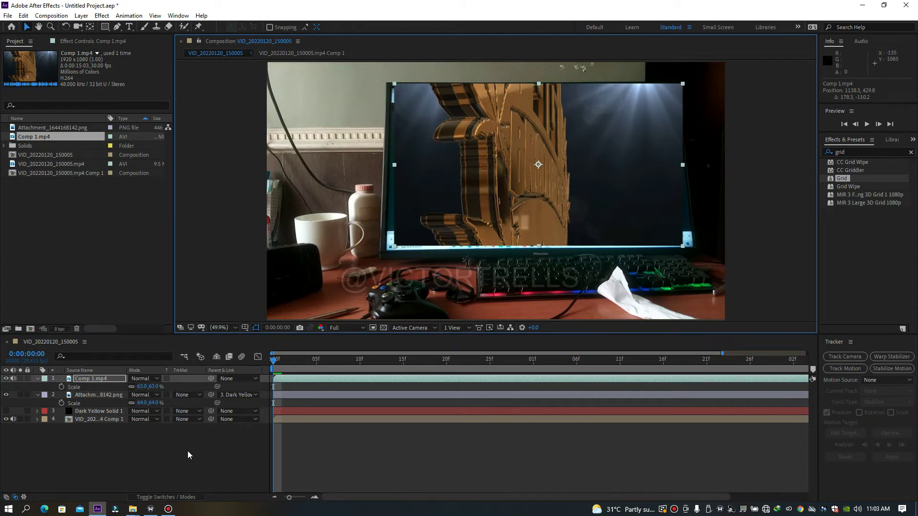
Make the Comp 1.mp4 layer 3D and set its X Rotation to -9° to match the monitor's perspective.
left_click(182, 499)
left_click(181, 499)
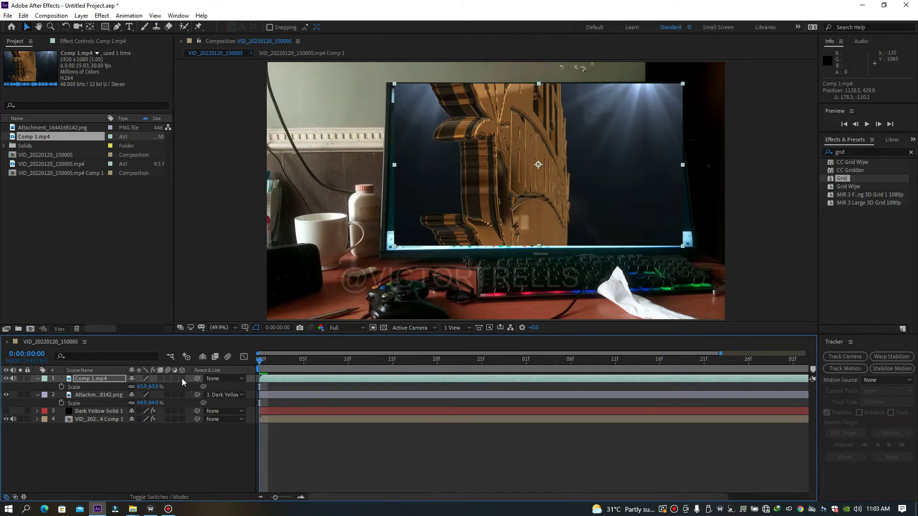
left_click(182, 378)
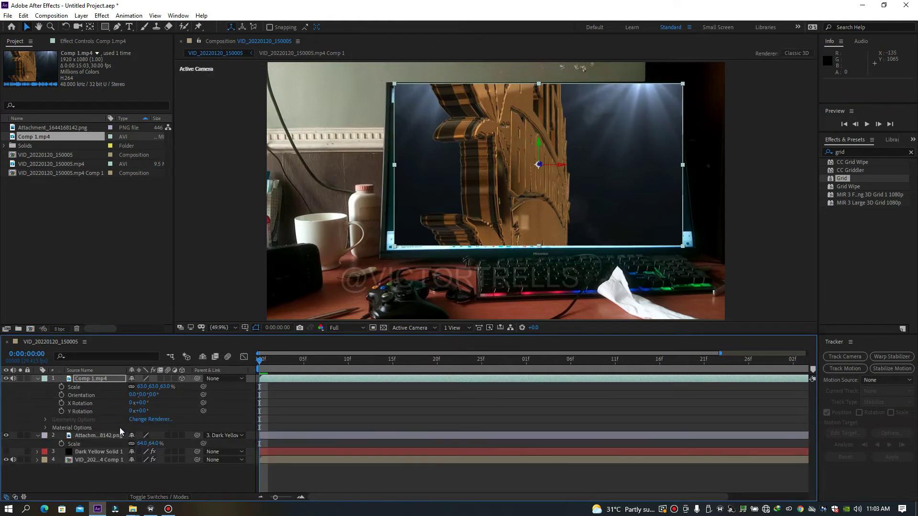
left_click_drag(142, 411, 135, 403)
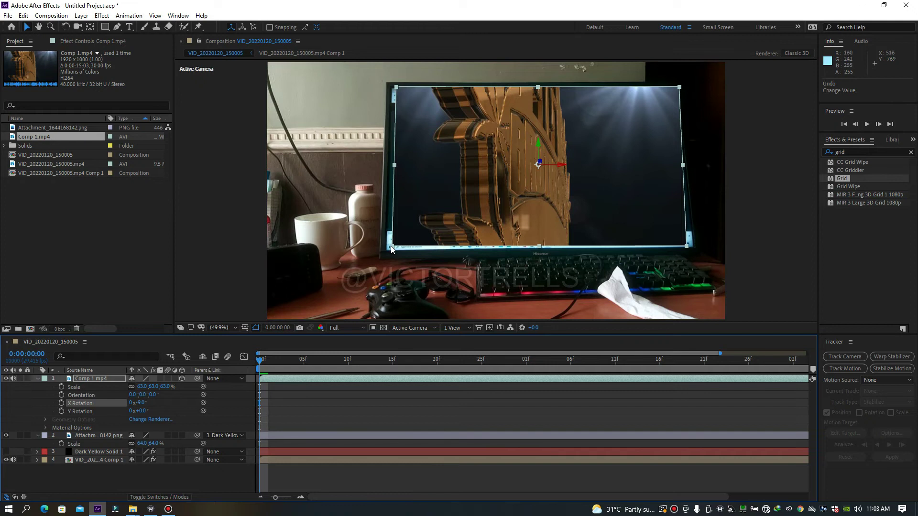
Scale the Comp 1.mp4 layer to about 64.2 × 62.6% and reposition it to fit the monitor screen.
left_click_drag(391, 249, 385, 251)
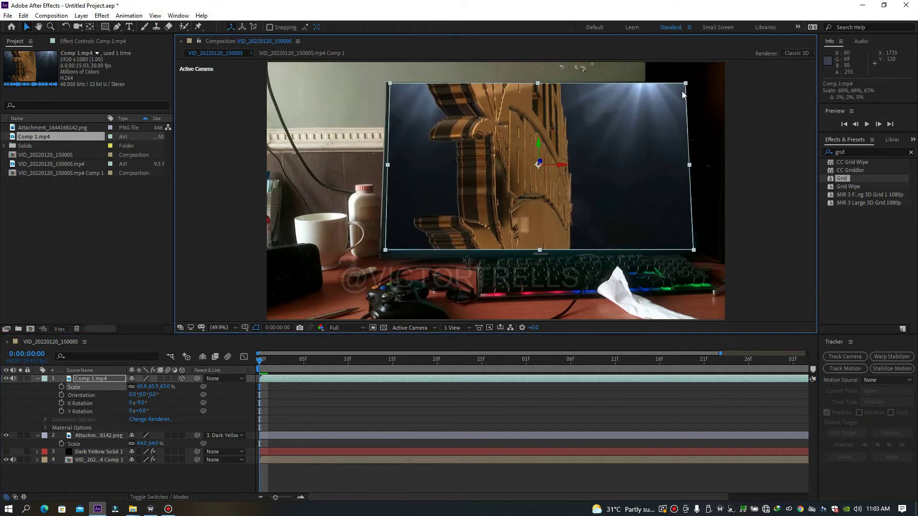
left_click_drag(686, 84, 681, 85)
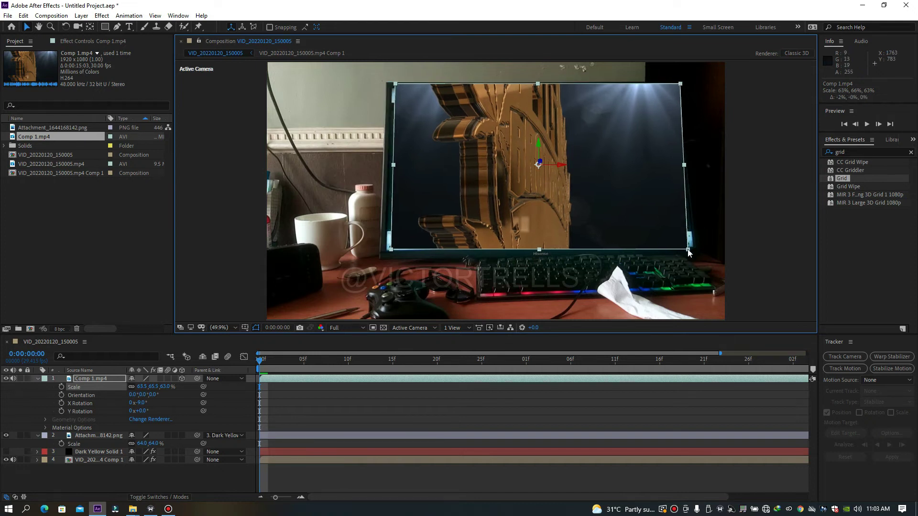
left_click_drag(688, 251, 689, 246)
left_click_drag(647, 198, 646, 198)
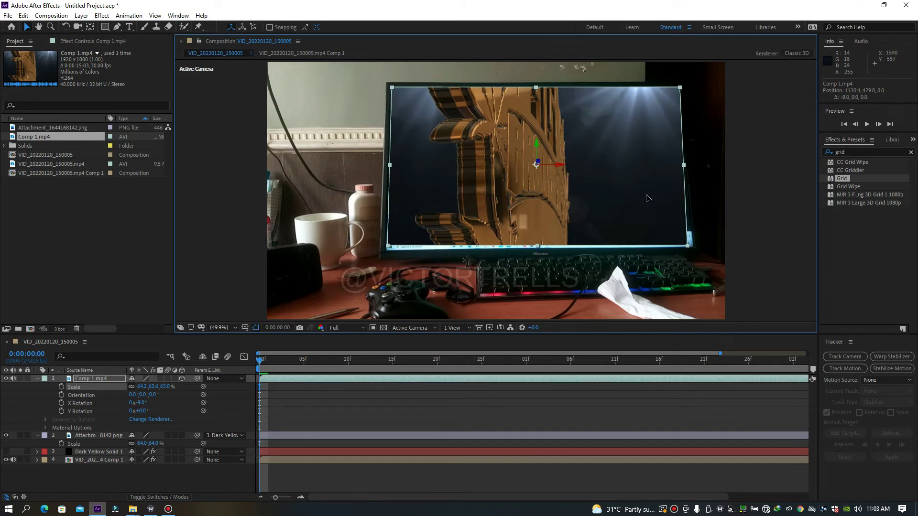
Try to parent the Comp 1.mp4 layer to the tracked solid and preview the composition.
left_click_drag(198, 379, 19, 411)
key("space")
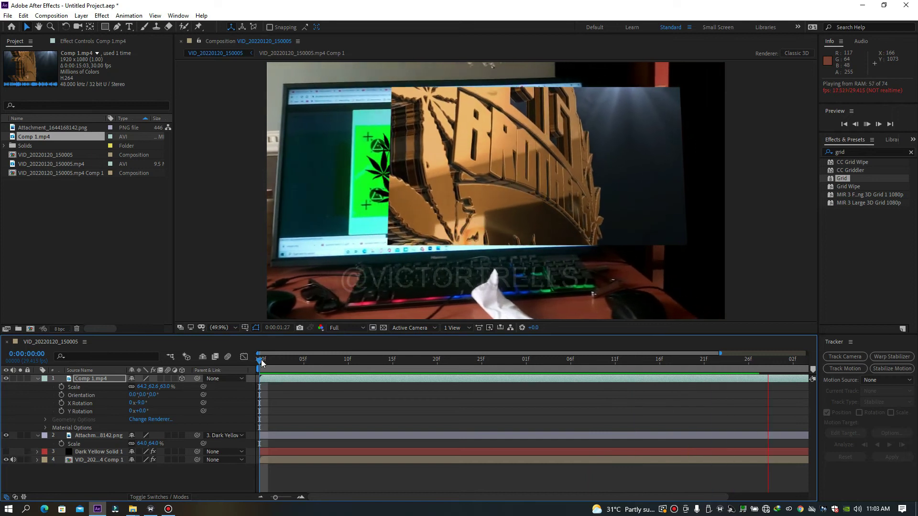
key("space")
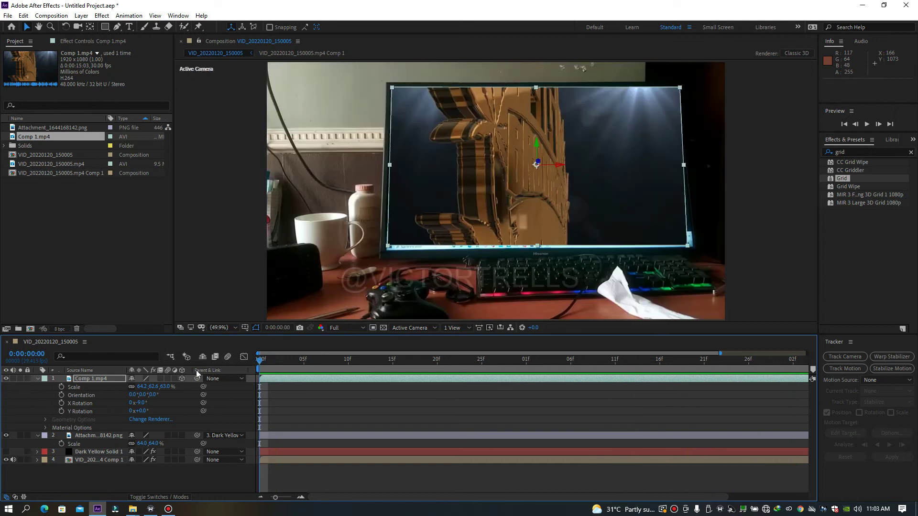
Parent the Comp 1.mp4 layer to Dark Yellow Solid 1, preview the tracked video, and return to the first frame.
left_click_drag(196, 381, 83, 453)
key("space")
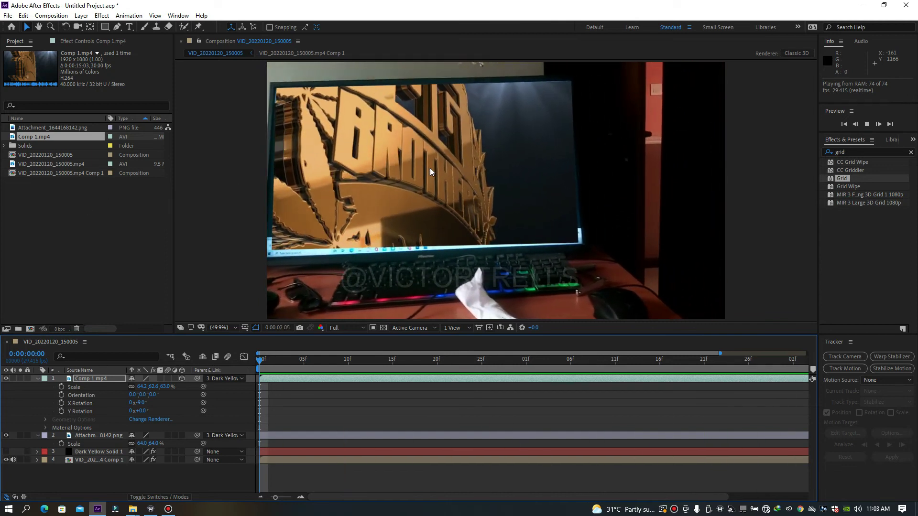
key("space")
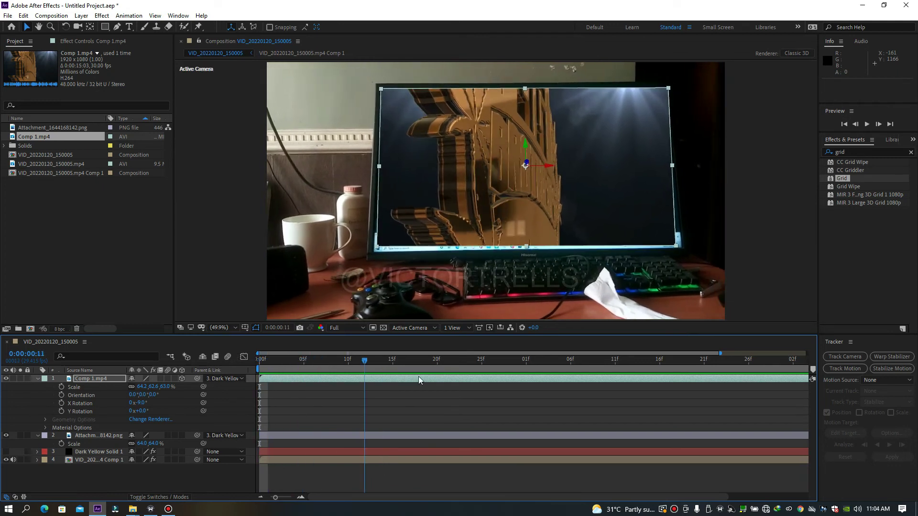
key("space")
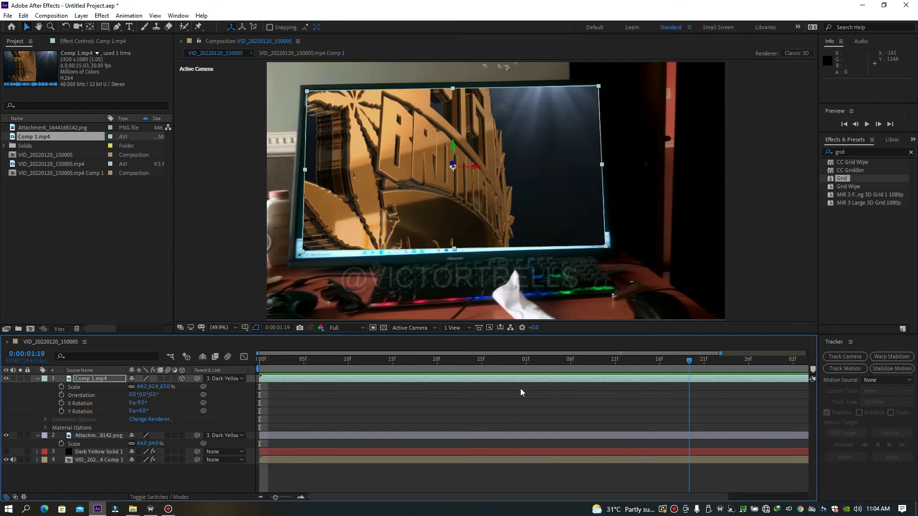
key("space")
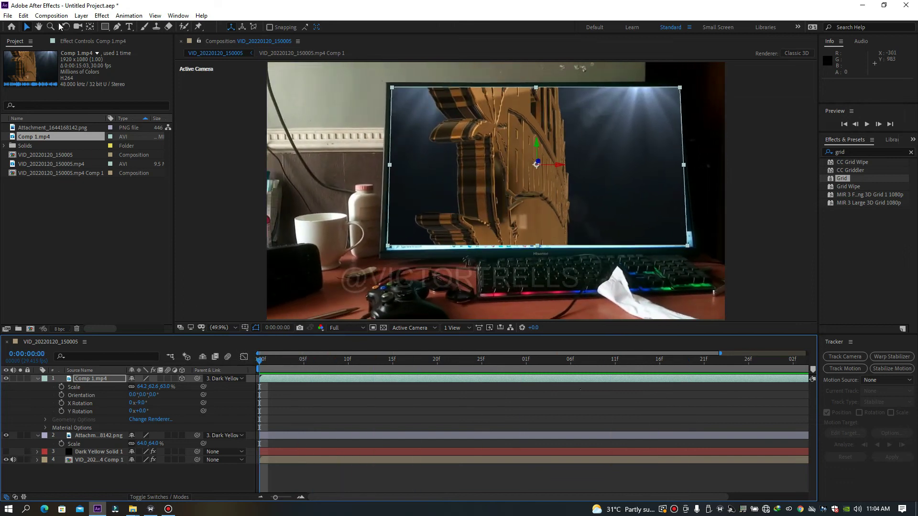
Reopen Mocha Pro from the VID_20220120_150005.mp4 Comp 1 layer and play back Layer 1's tracked shape.
left_click(85, 42)
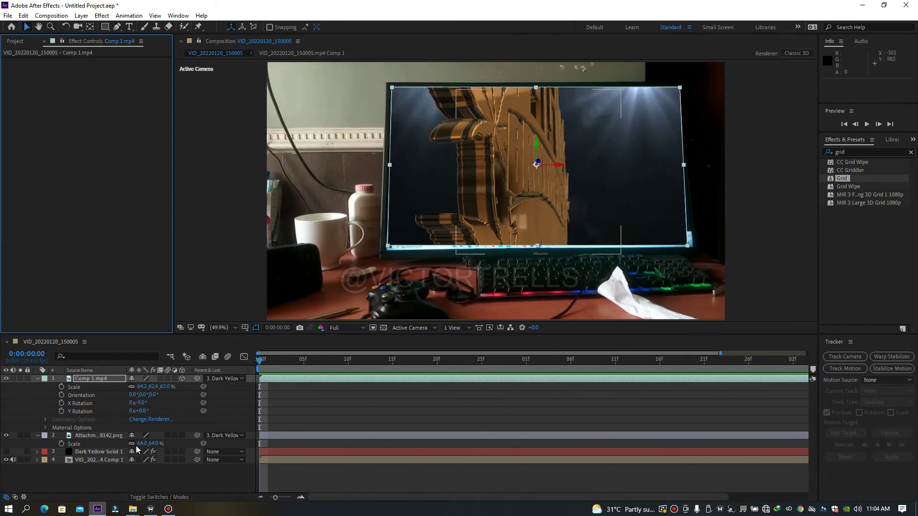
left_click(98, 437)
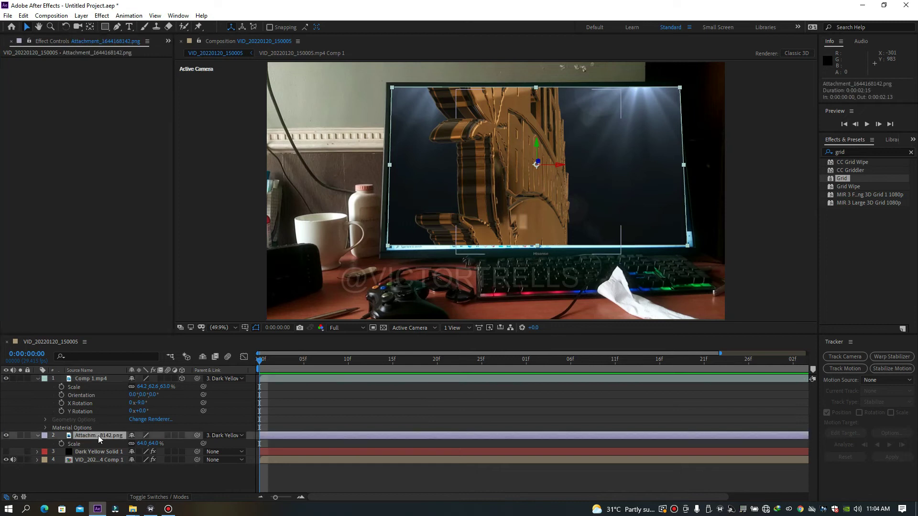
key("ctrl+Down")
left_click(99, 461)
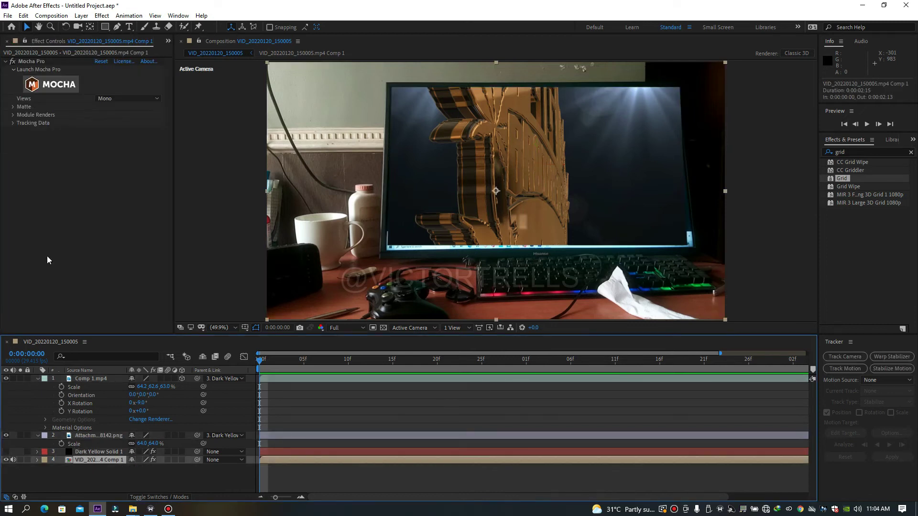
left_click(46, 87)
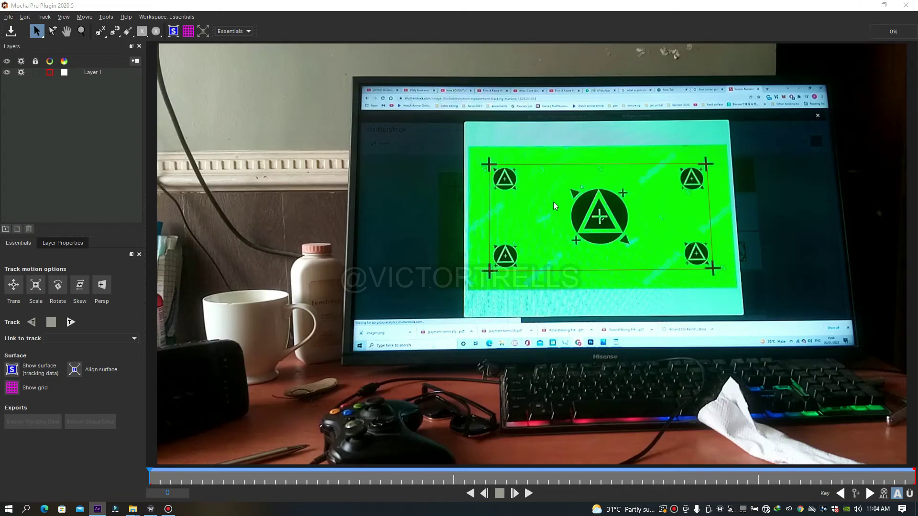
left_click(544, 166)
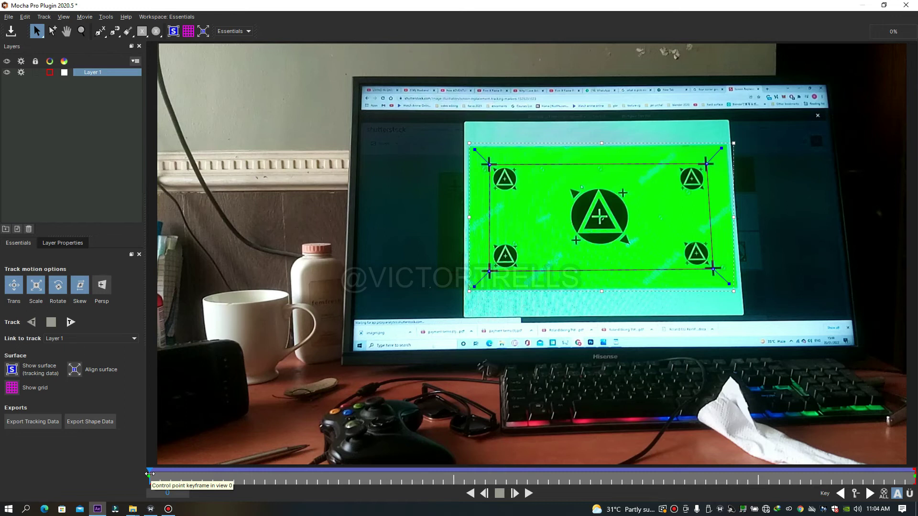
key("space")
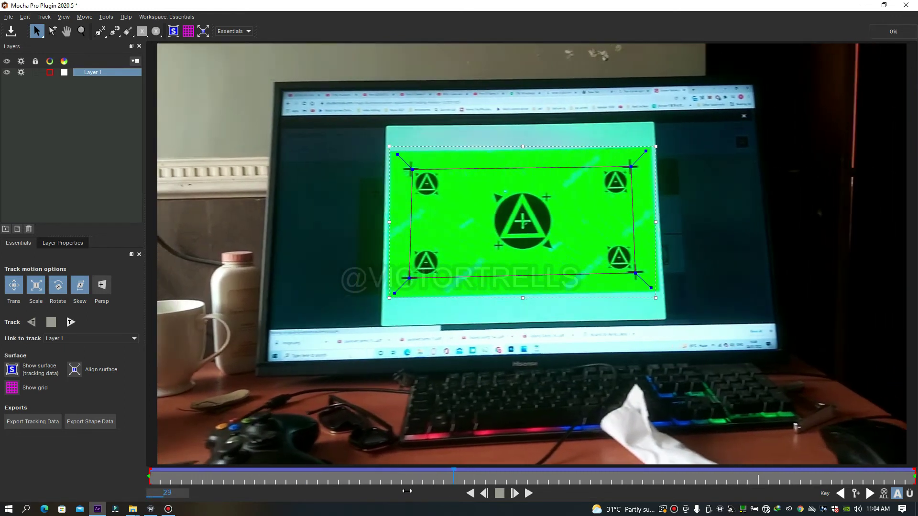
Try moving Layer 1's in point to frame 23 and its out point earlier, and restore the full frame range.
left_click(426, 471)
left_click_drag(422, 470, 392, 471)
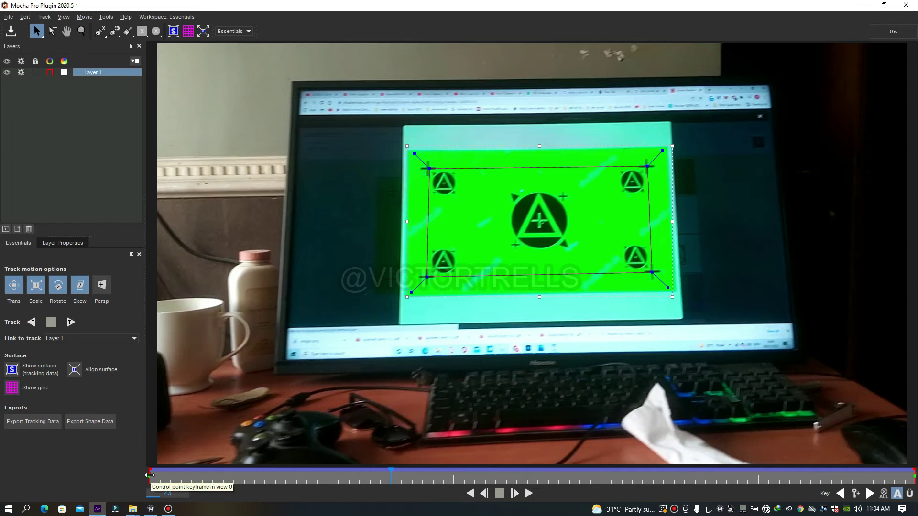
left_click_drag(150, 475, 387, 481)
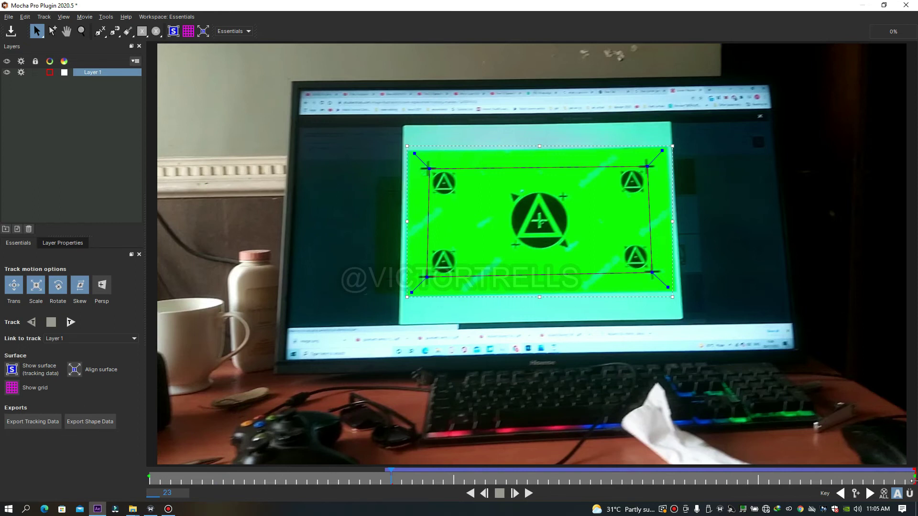
mouse_move(913, 480)
left_mouse_down()
mouse_move(654, 474)
mouse_move(900, 474)
mouse_move(779, 473)
left_mouse_up()
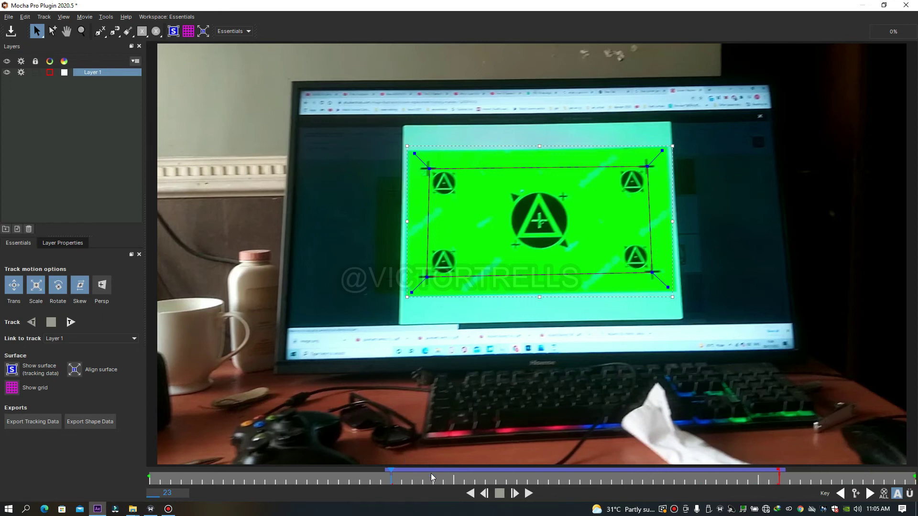
left_click_drag(780, 478, 914, 478)
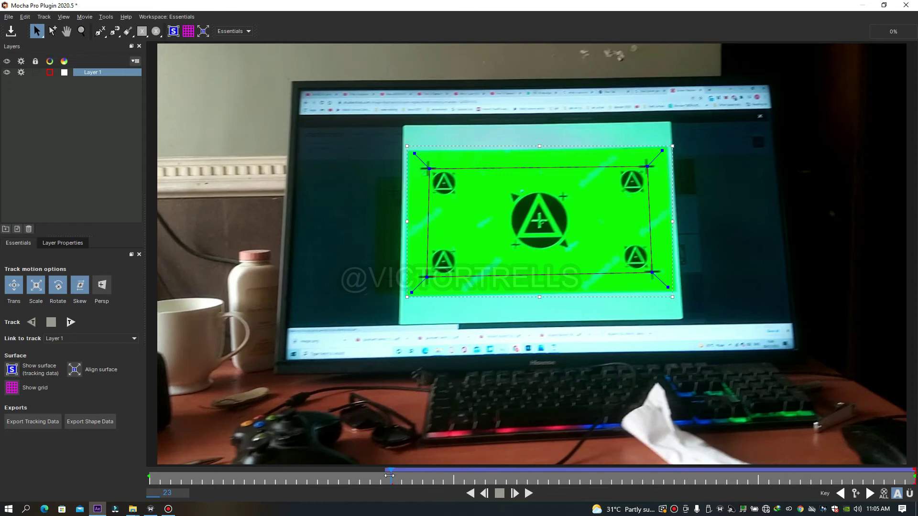
left_click(275, 477)
left_click(183, 473)
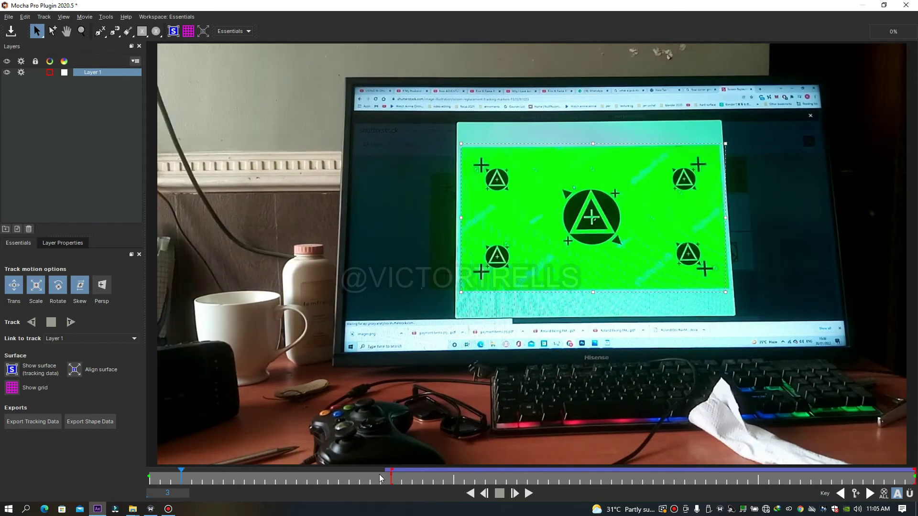
left_click_drag(393, 475, 150, 476)
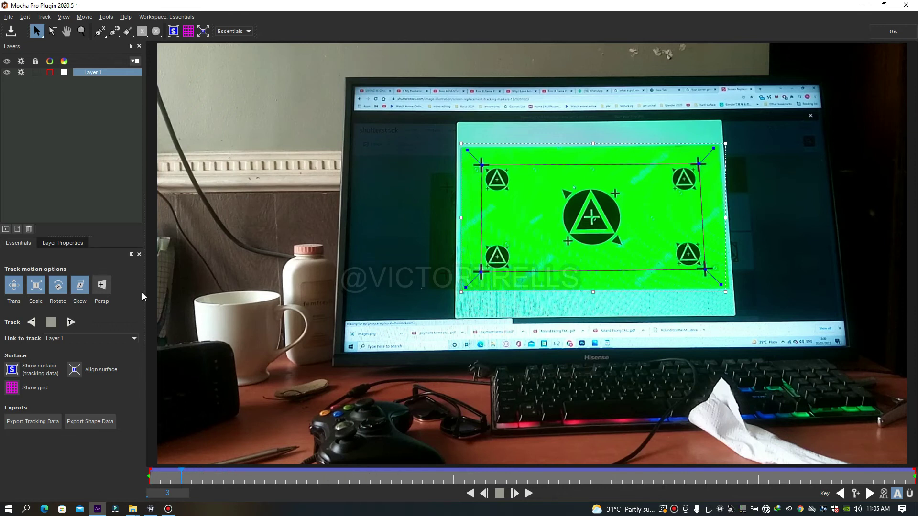
Close Mocha Pro without saving the changes and scrub through the composition to check the tracked video.
left_click(906, 4)
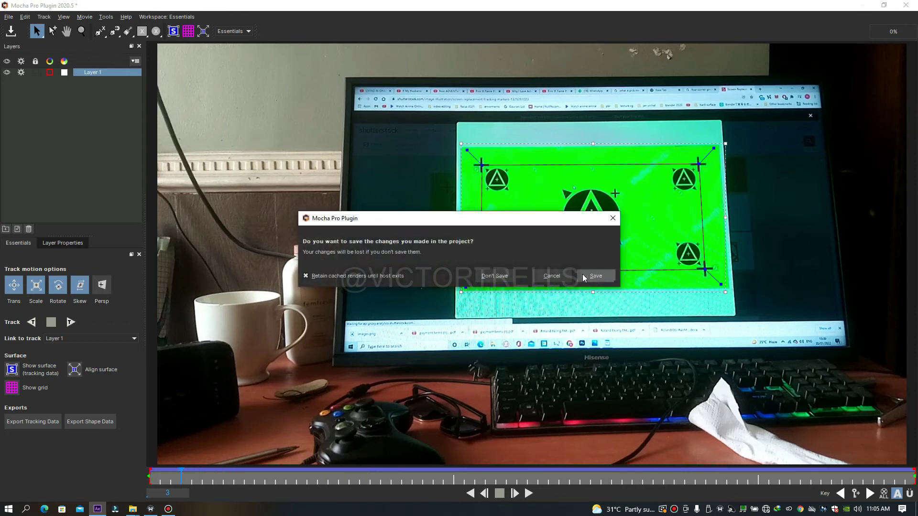
left_click(494, 276)
left_click(261, 364)
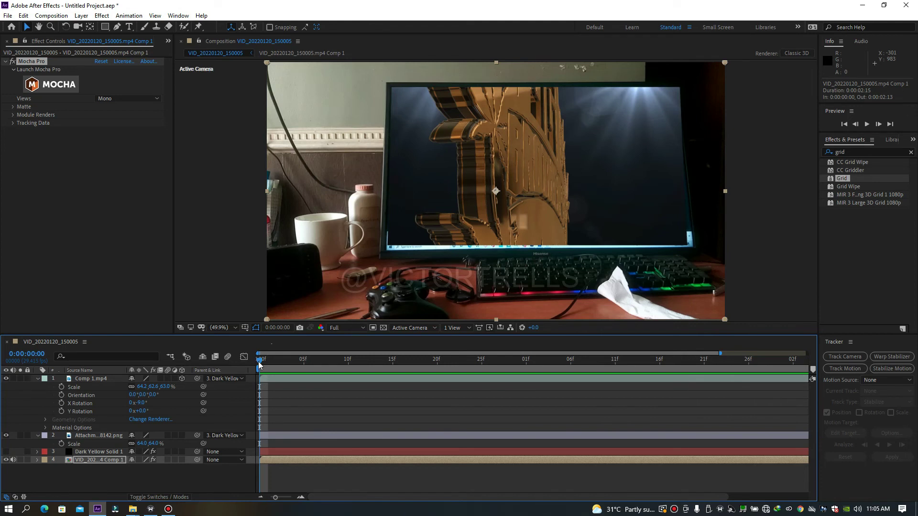
left_click_drag(259, 365, 453, 359)
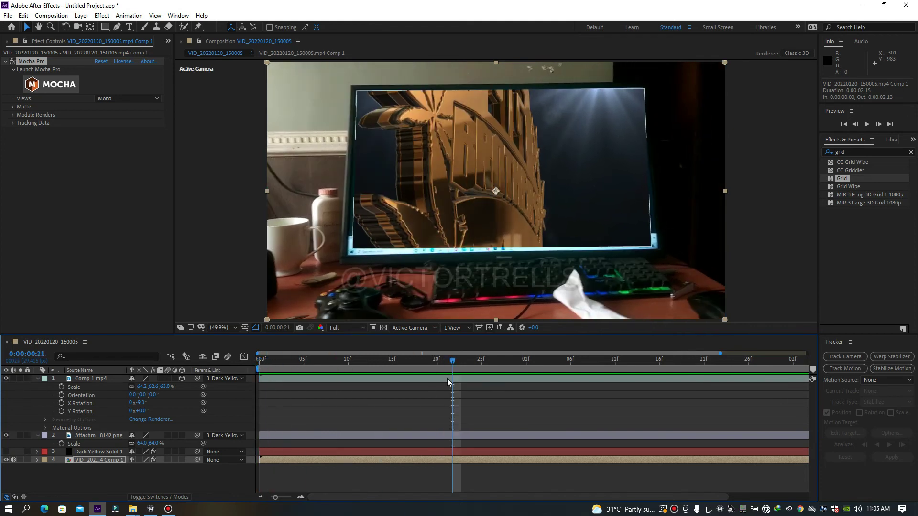
left_click_drag(569, 360, 258, 364)
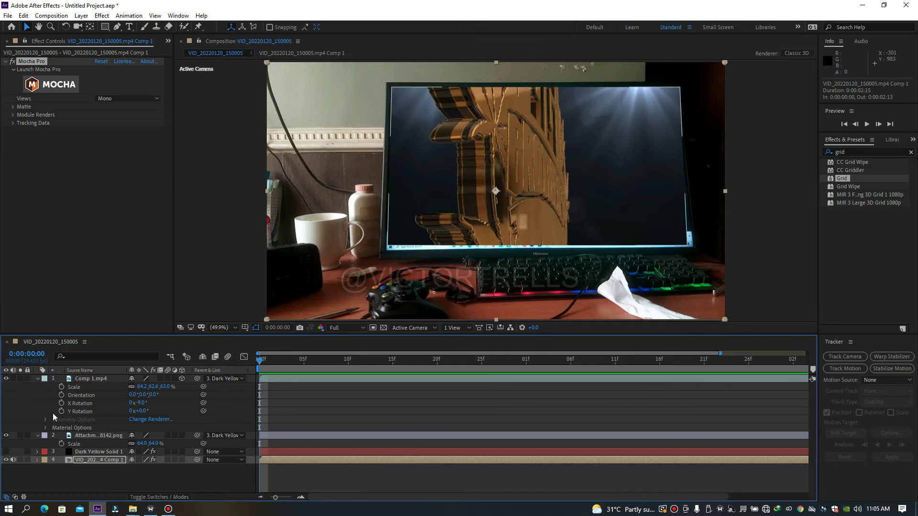
Hide the logo PNG and Comp 1.mp4 layers and scrub the exposed monitor footage.
left_click(6, 435)
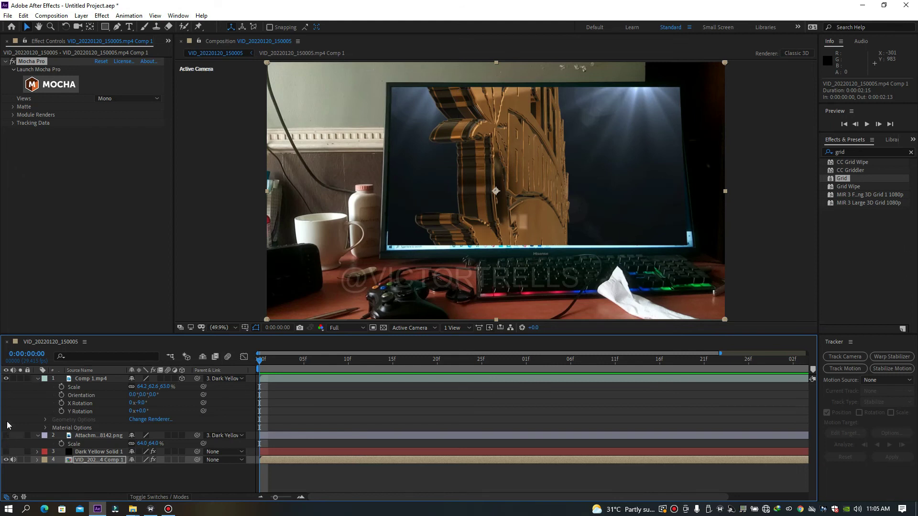
left_click(7, 379)
left_click_drag(259, 364, 312, 361)
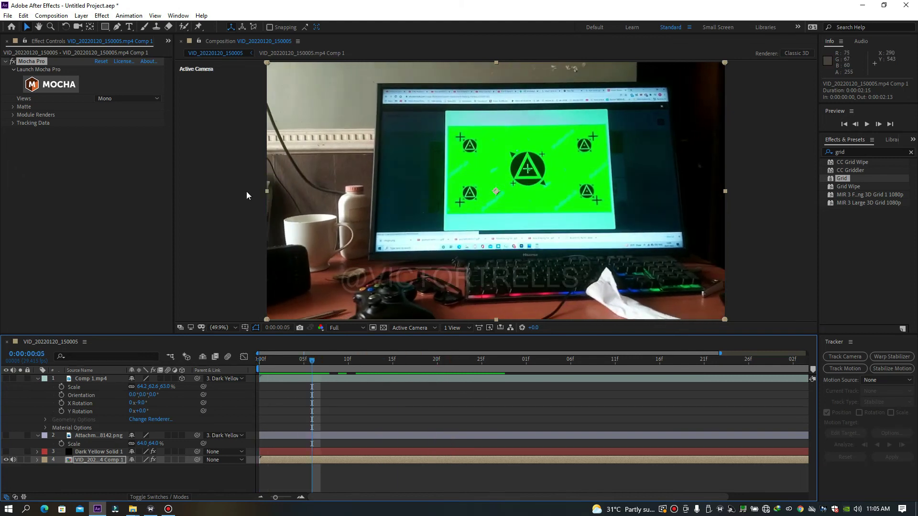
Create AE masks at the first frame from the Mocha Pro matte on the VID_20220120_150005.mp4 Comp 1 layer.
left_click(13, 107)
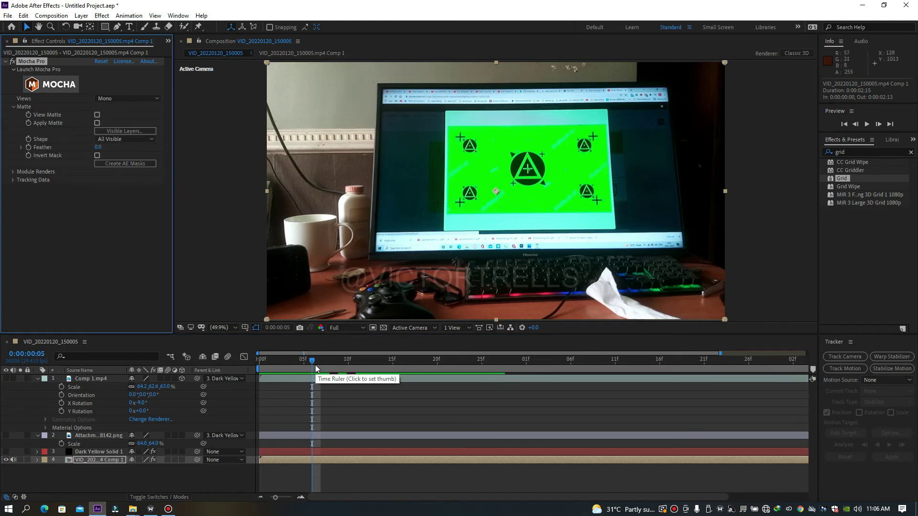
left_click_drag(313, 364, 221, 363)
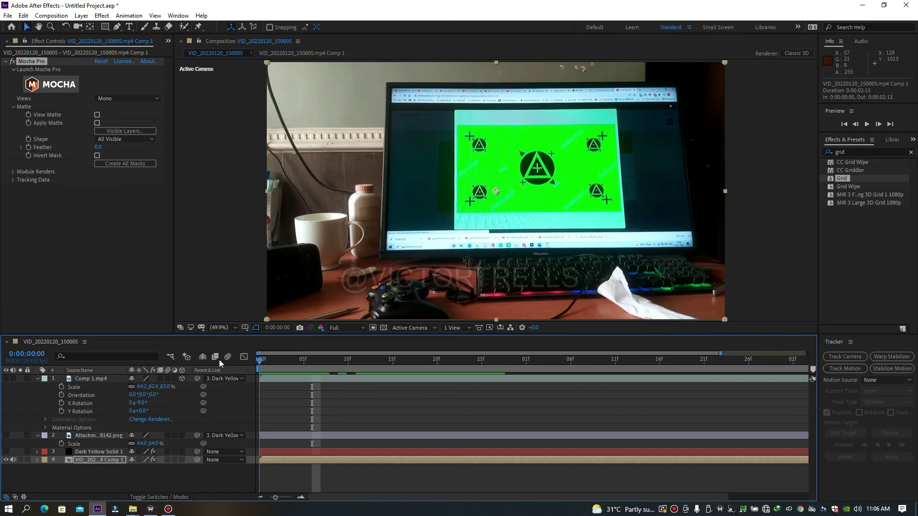
left_click(126, 164)
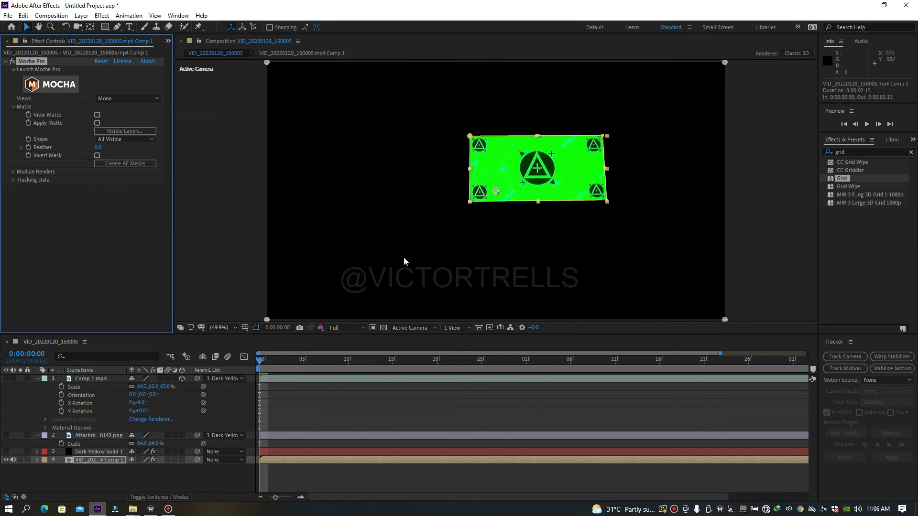
Reveal the footage layer's Layer 1 mask, set its mode to Subtract, and preview the composition.
left_click(278, 403)
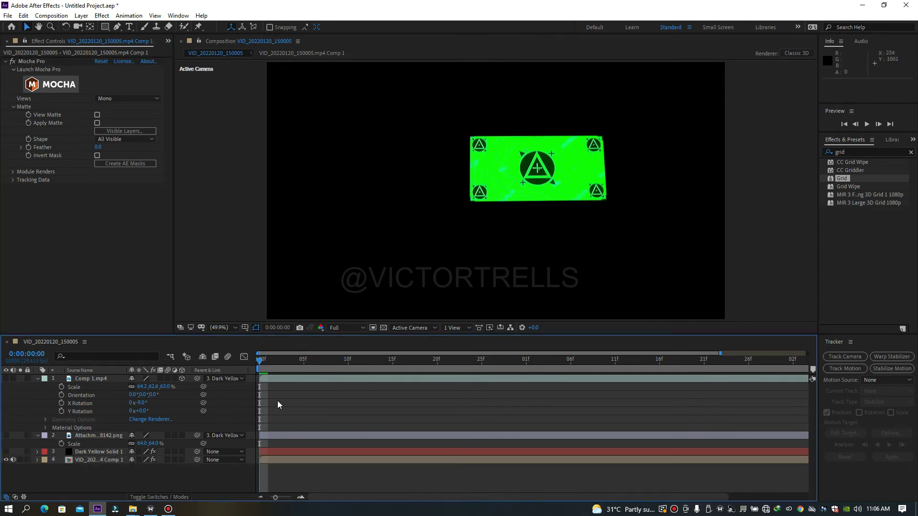
left_click(278, 462)
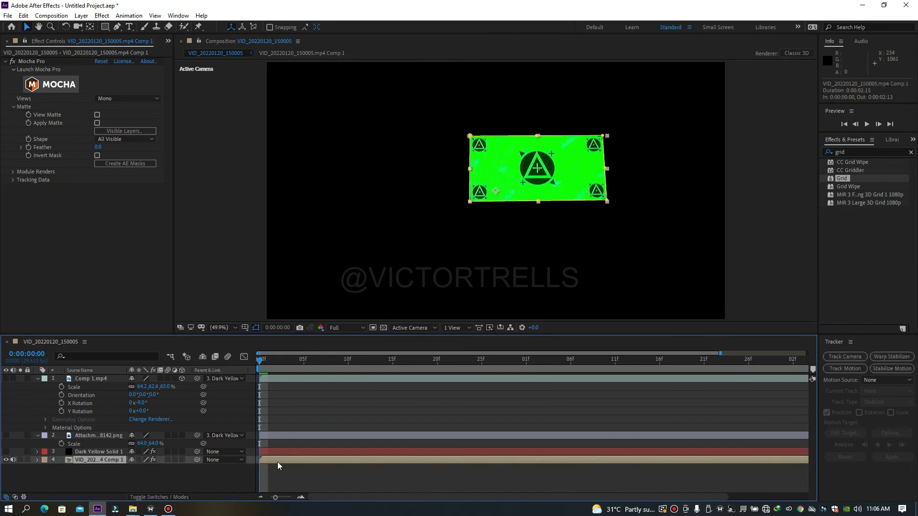
key("m")
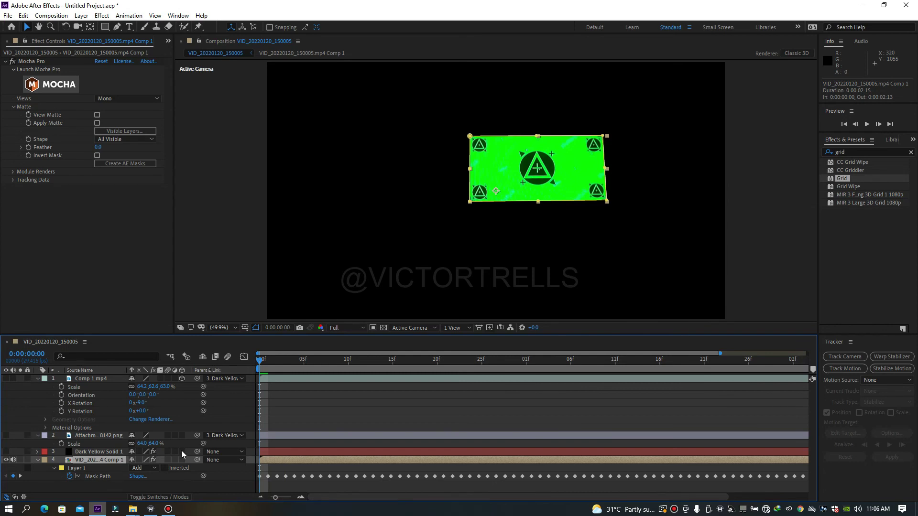
left_click(148, 471)
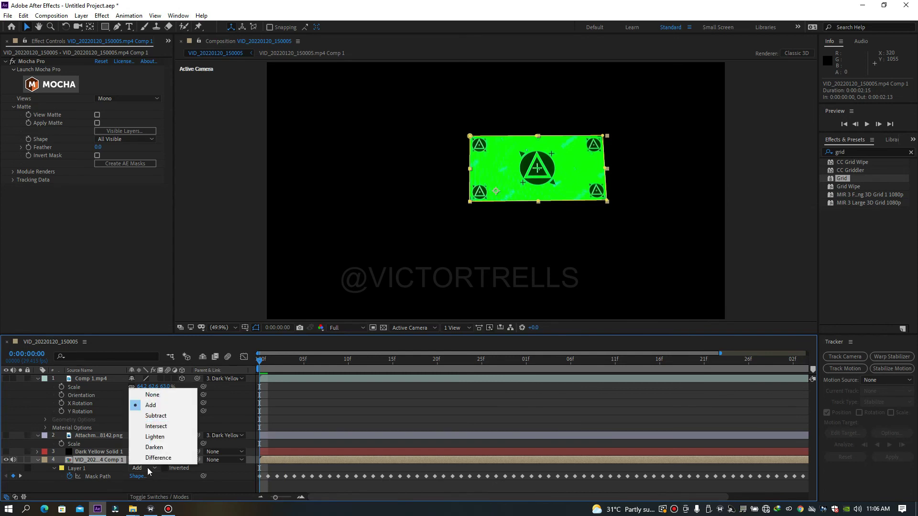
left_click(157, 419)
key("space")
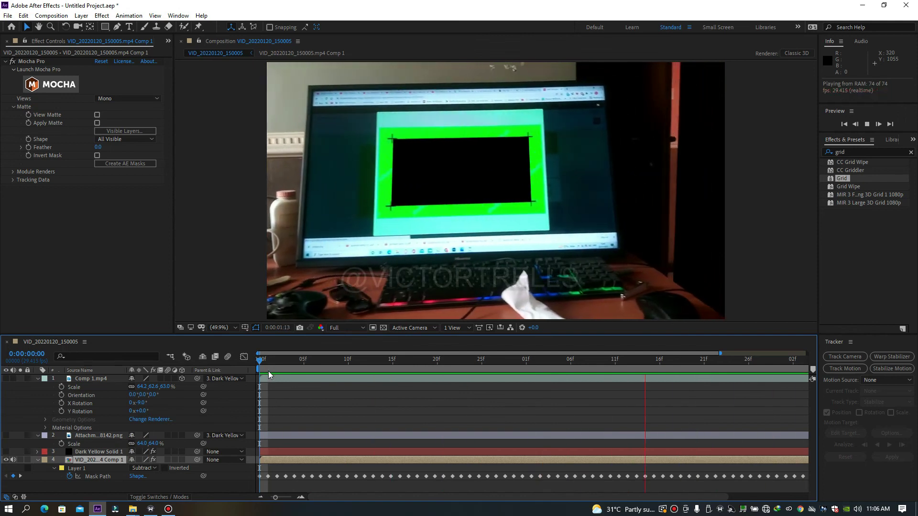
Stop the preview, then briefly show and hide the Comp 1.mp4 and logo PNG layers in turn to compare them.
key("space")
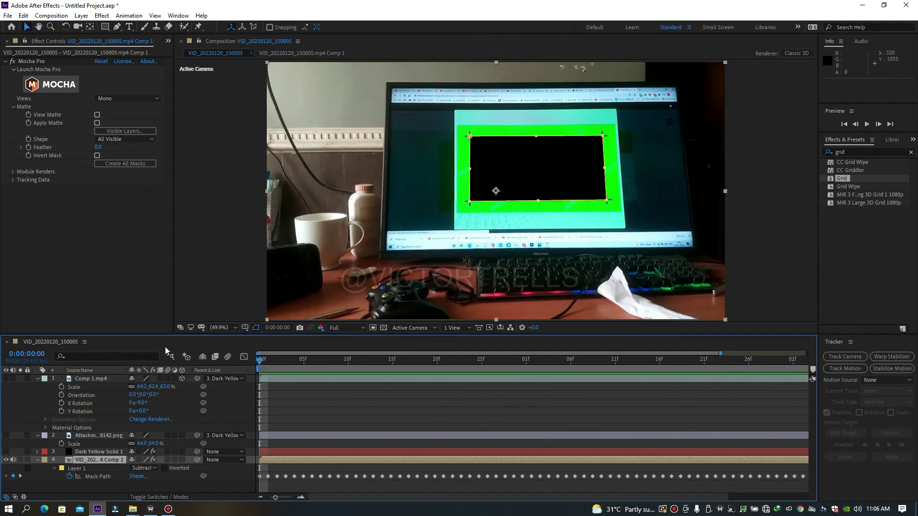
left_click(6, 379)
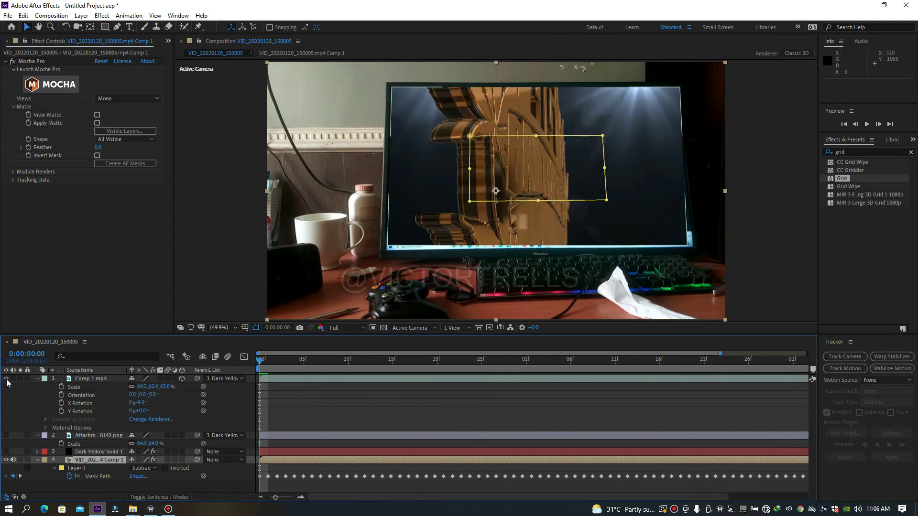
left_click(6, 379)
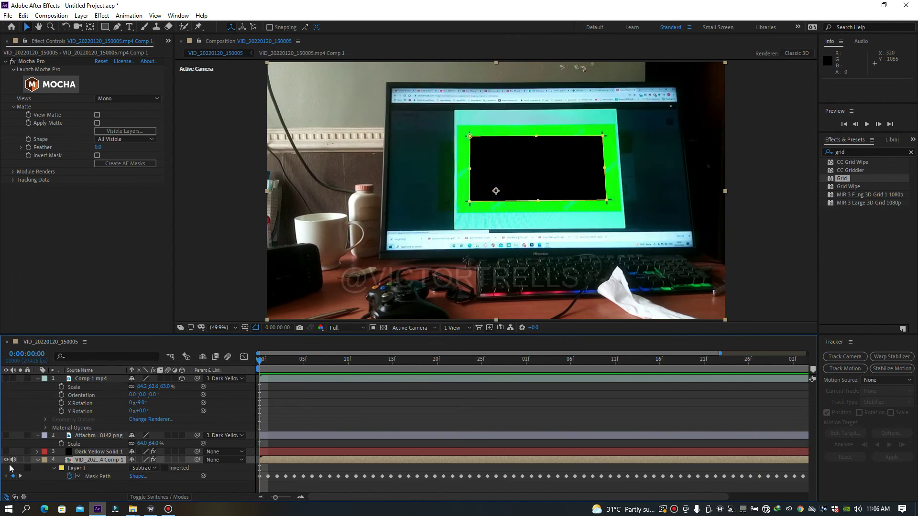
left_click(6, 436)
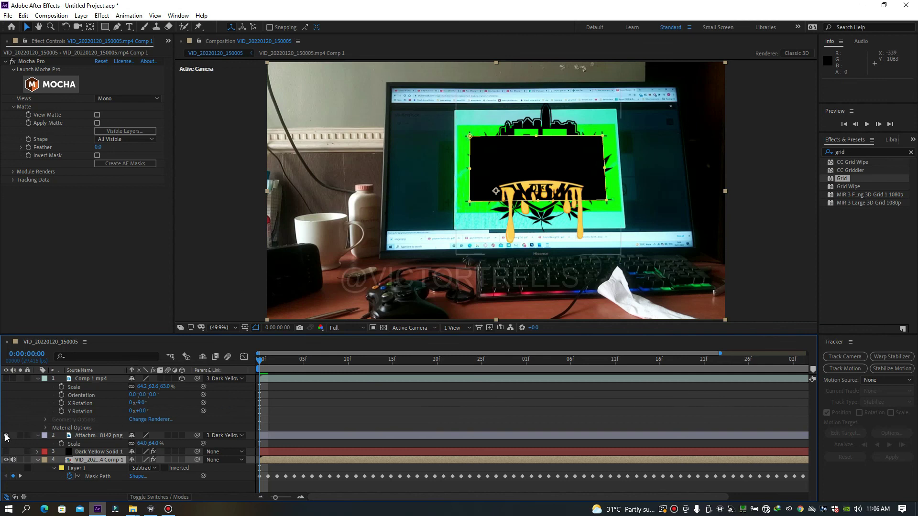
left_click(6, 436)
Show Comp 1.mp4, scale it to 38.2, 37.2, 37.5%, place it beneath the masked footage layer, and preview the composition.
left_click(7, 378)
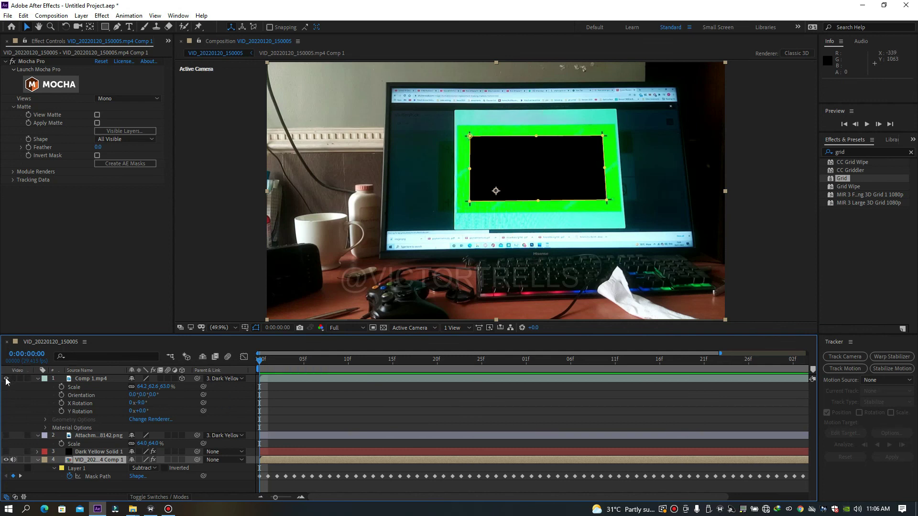
left_click(109, 378)
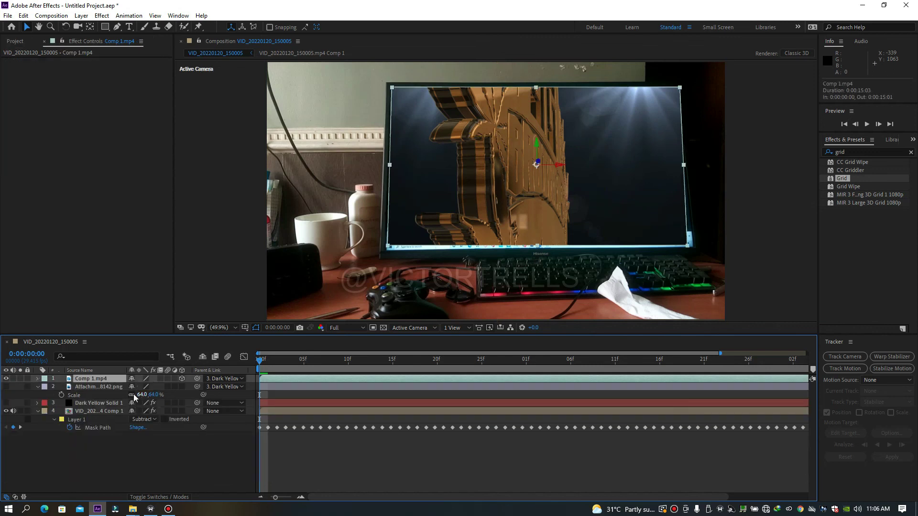
key("s")
left_click_drag(139, 387, 115, 467)
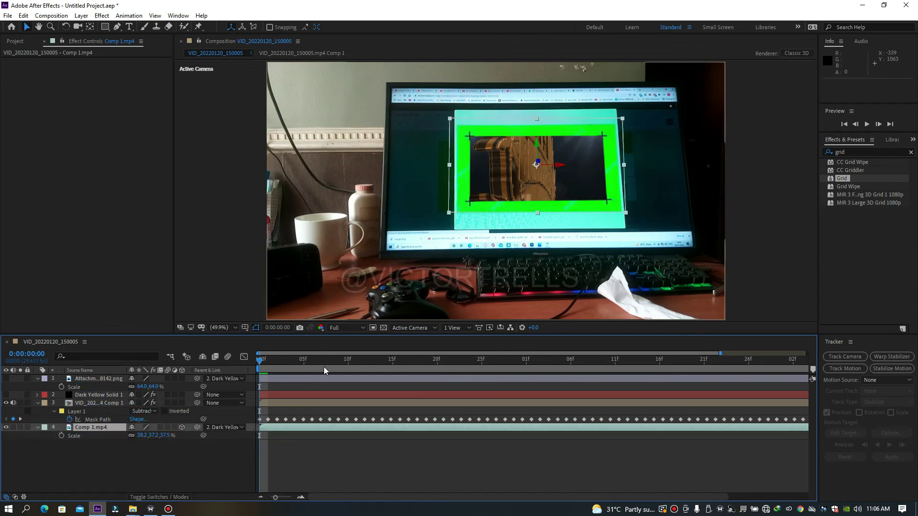
key("space")
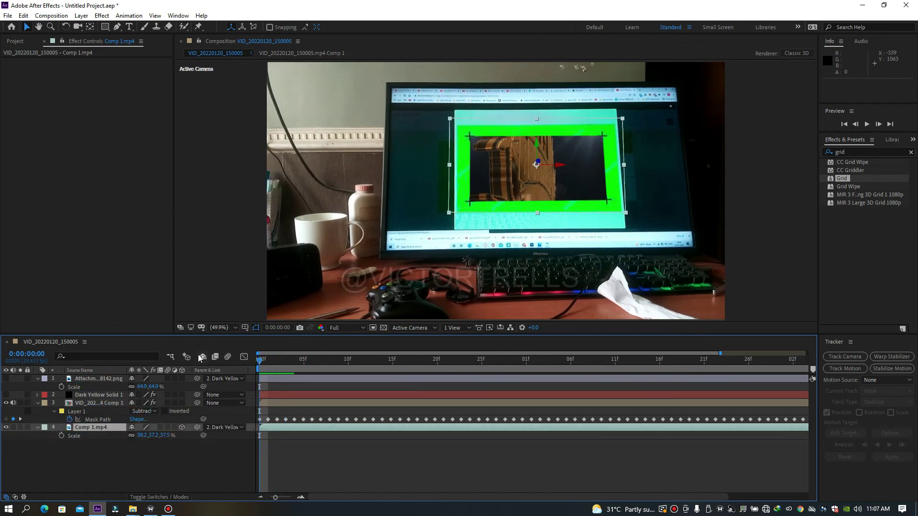